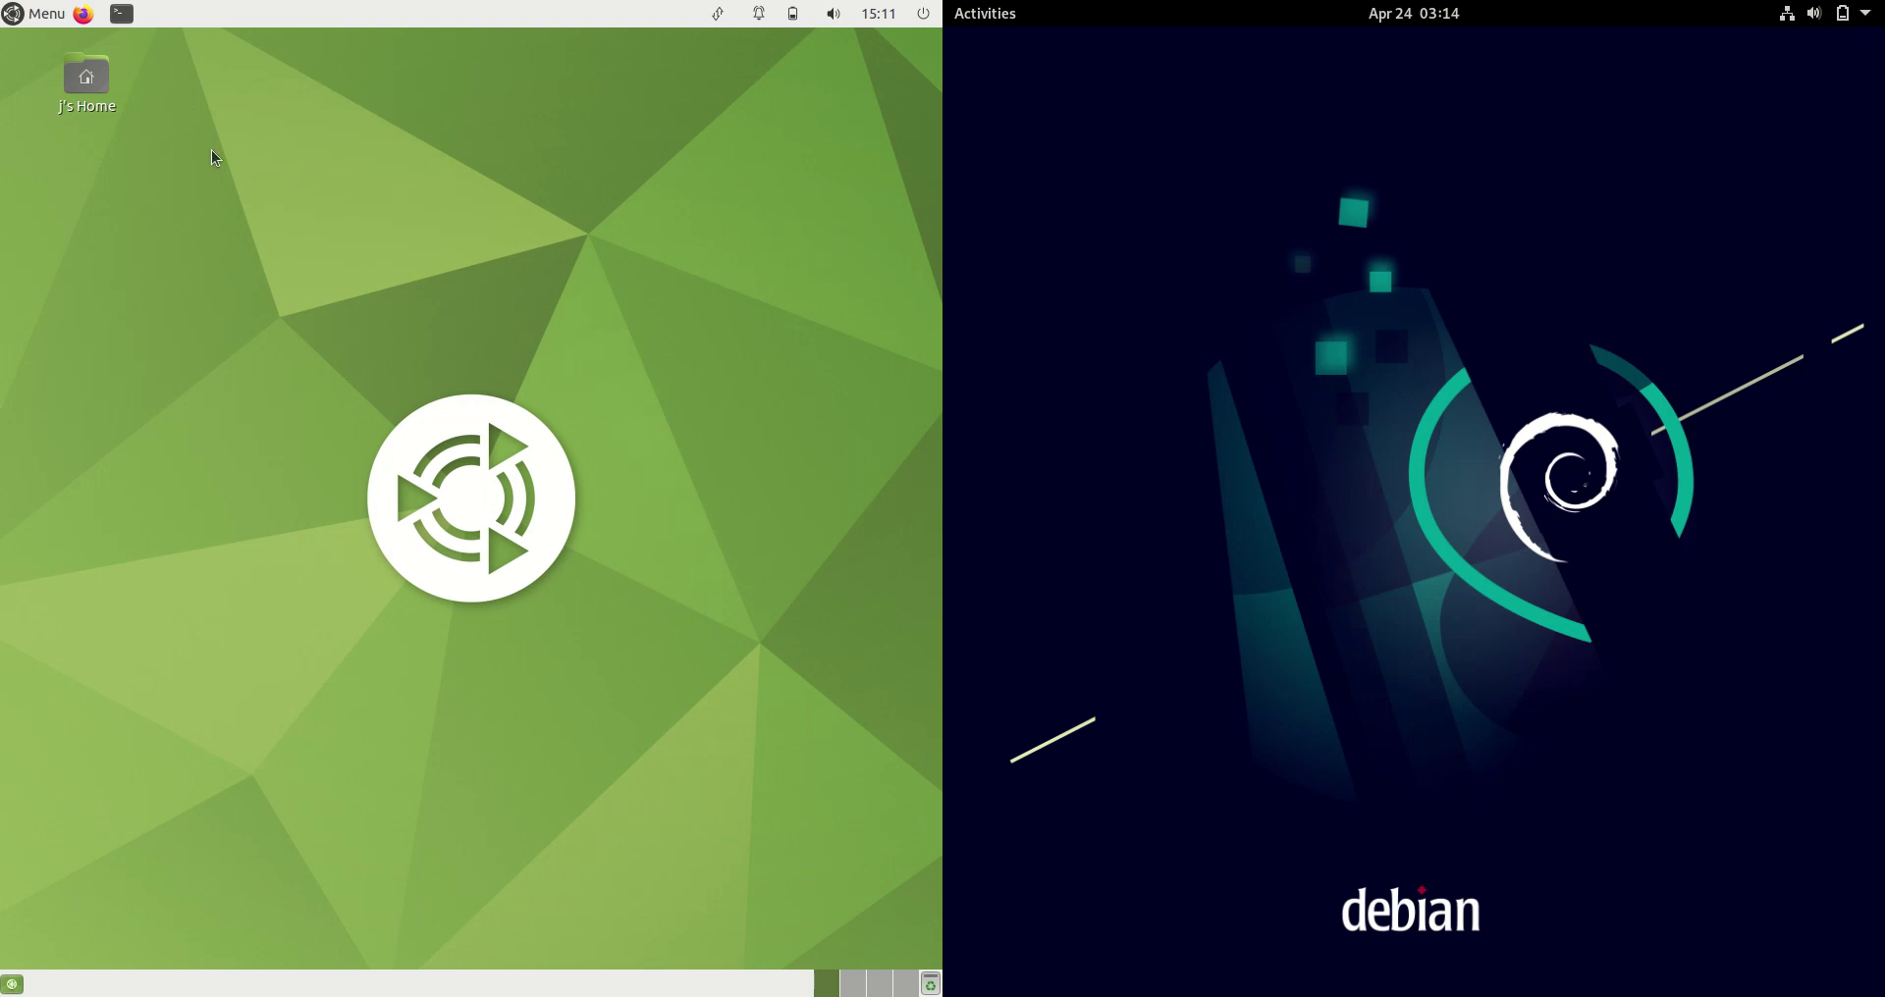
Browse the Ubuntu application menu and Debian overview, then dismiss both
click(27, 17)
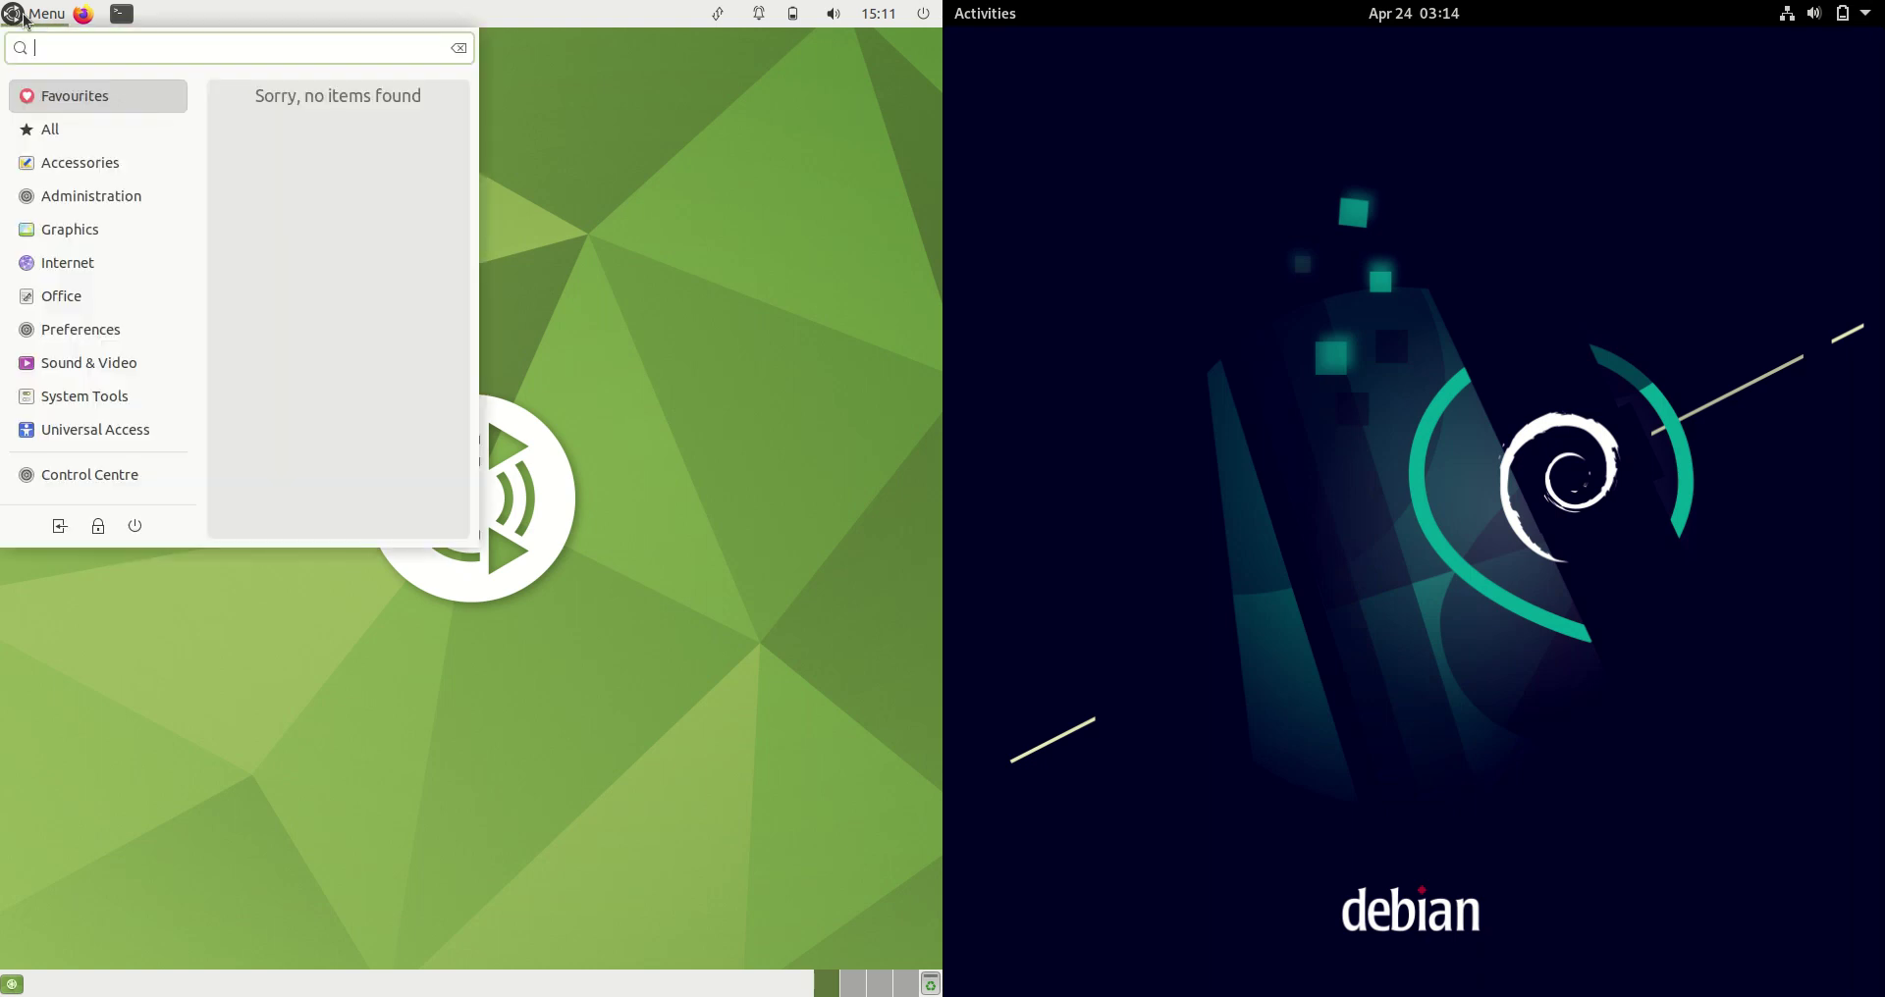
click(721, 475)
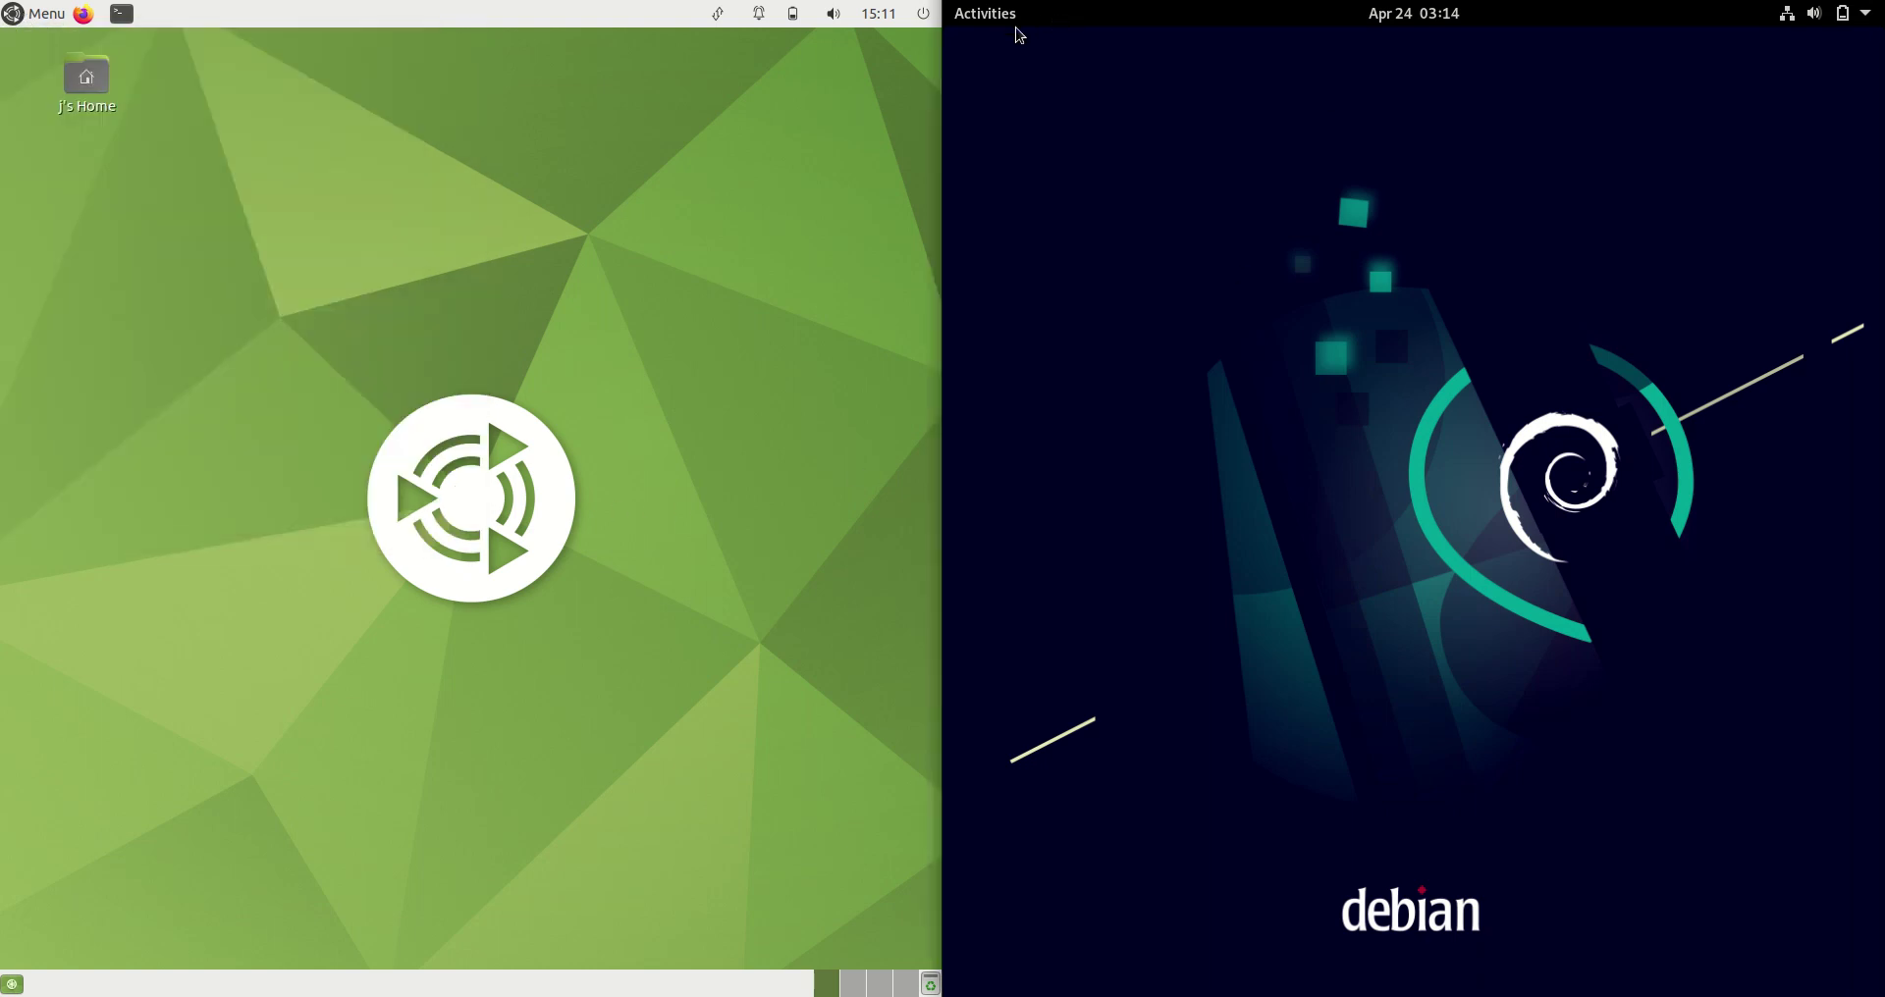
click(986, 13)
click(1353, 351)
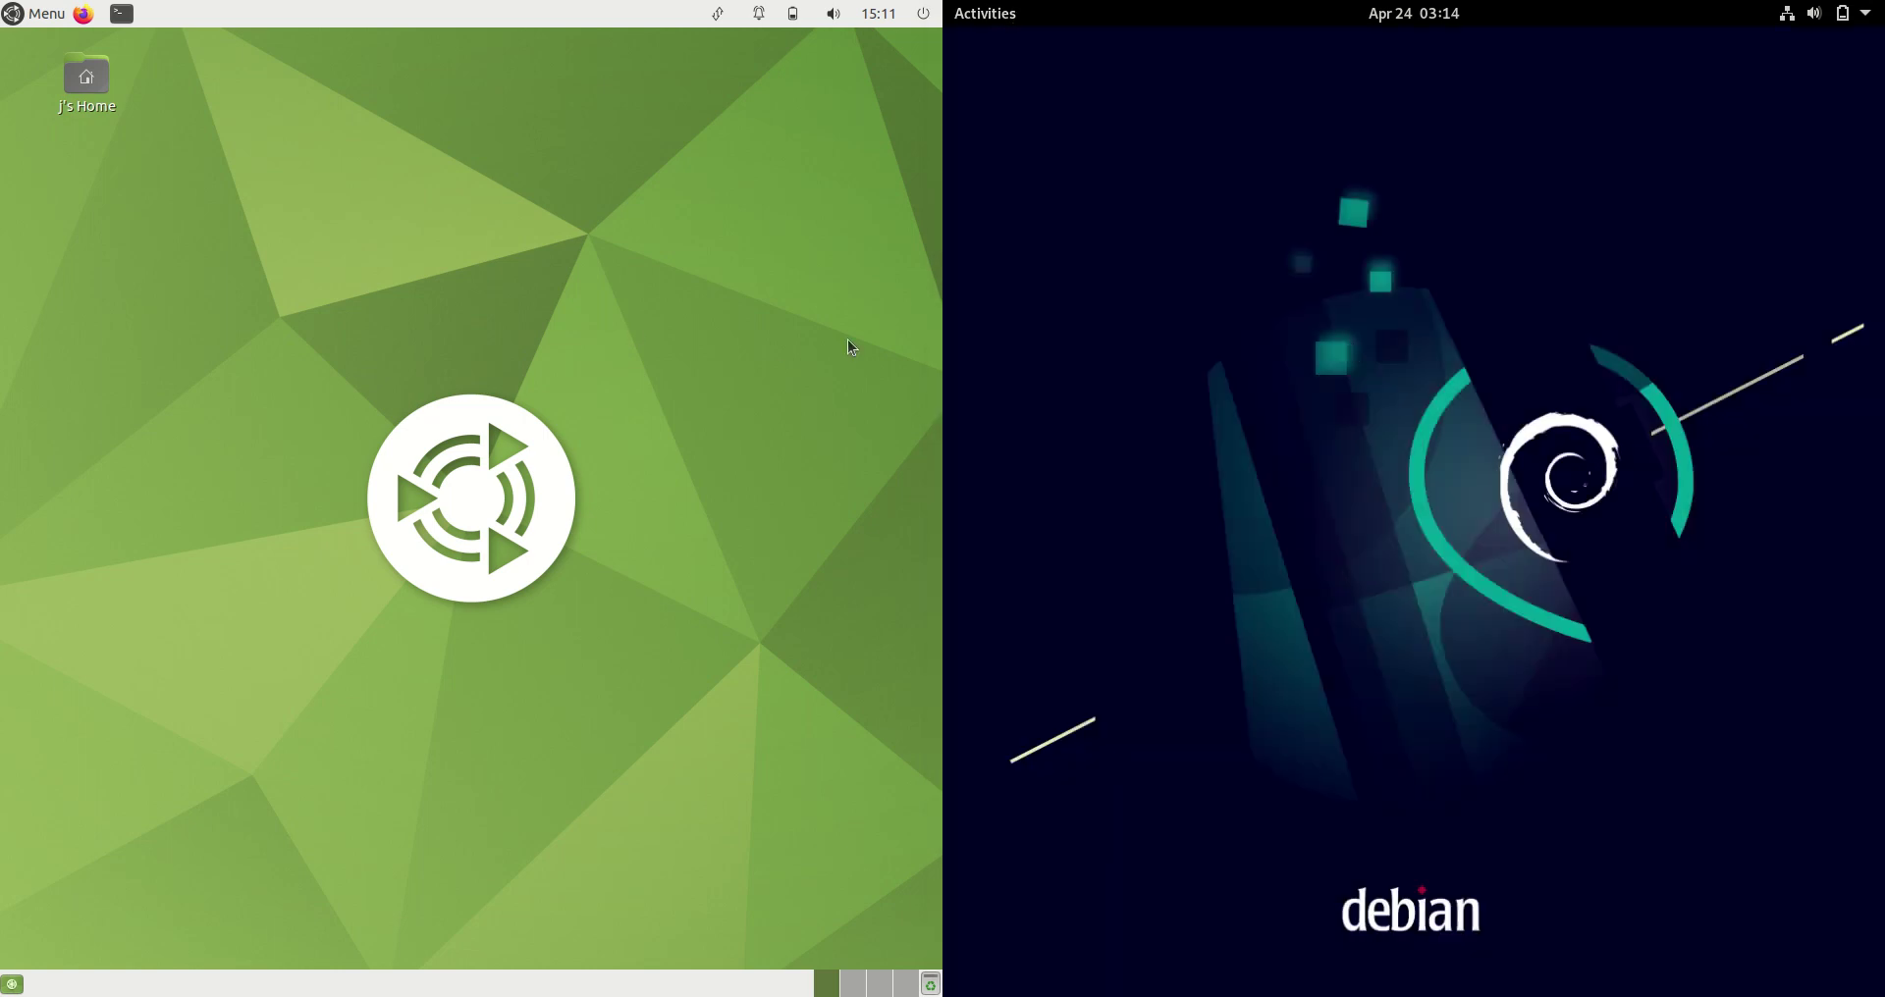
Open a terminal on both Ubuntu and Debian, and start htop in the Ubuntu one
click(121, 13)
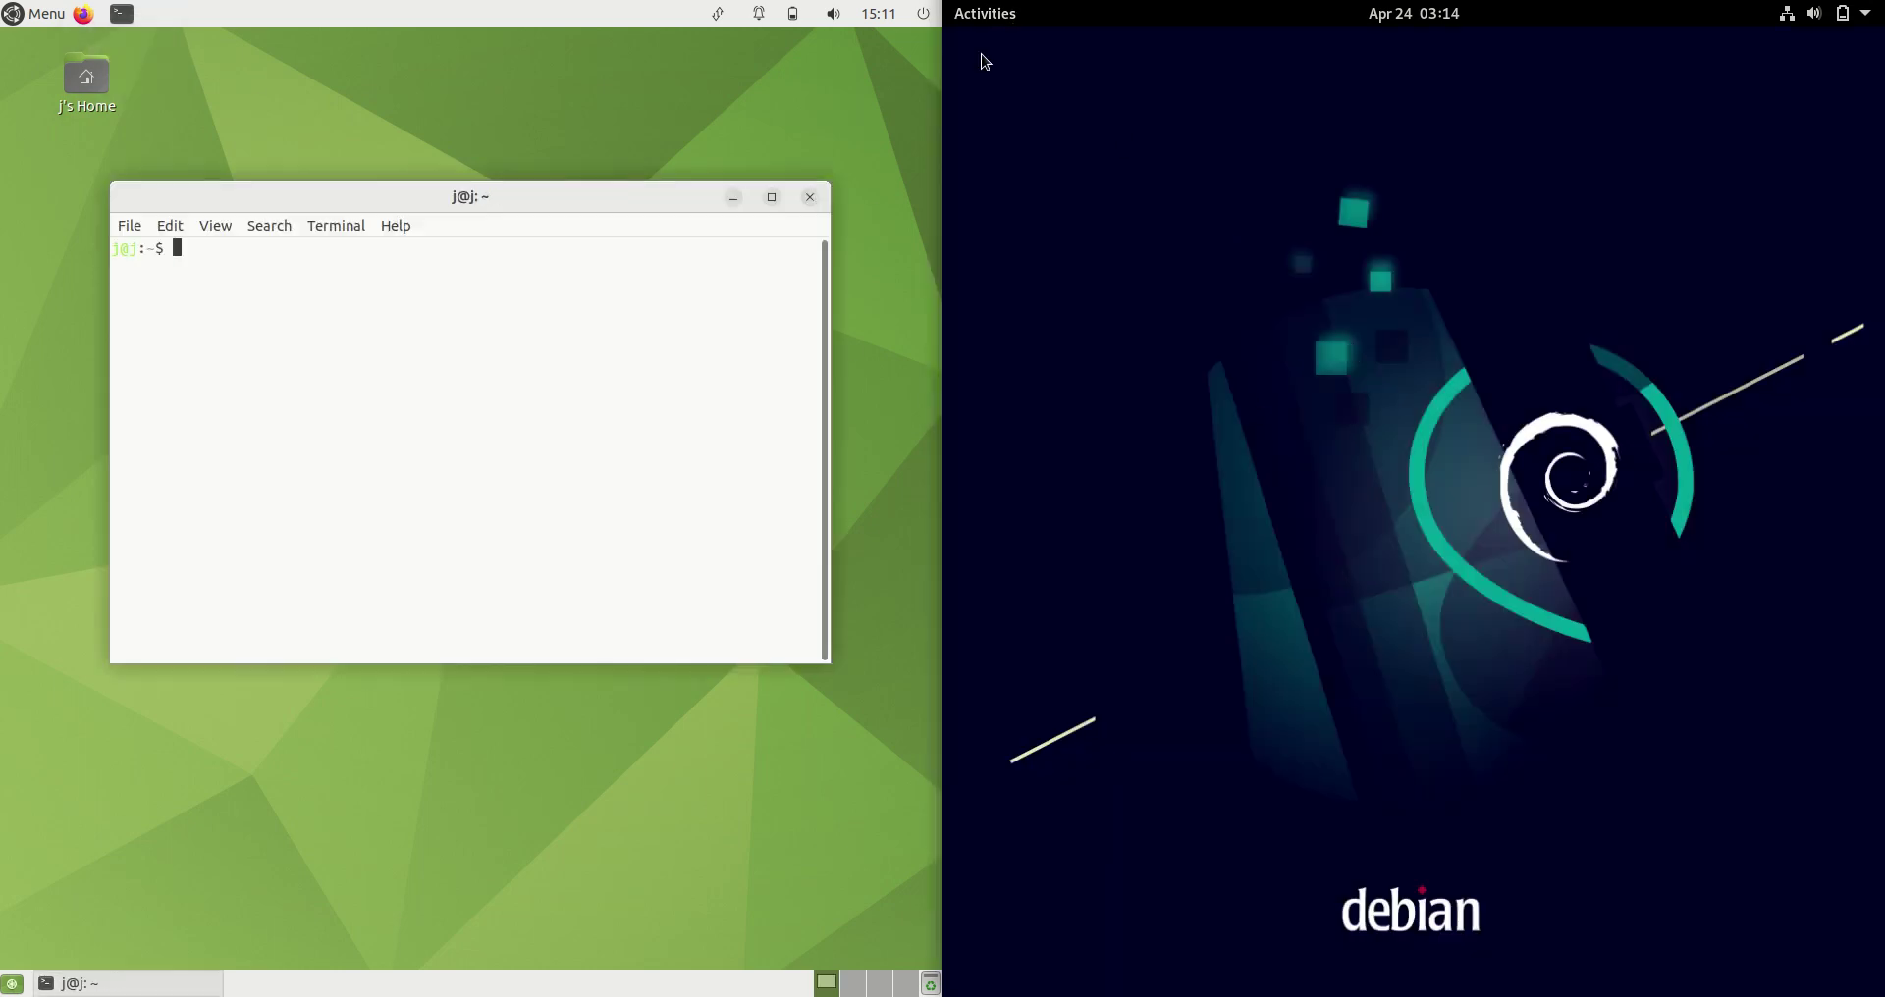
click(985, 13)
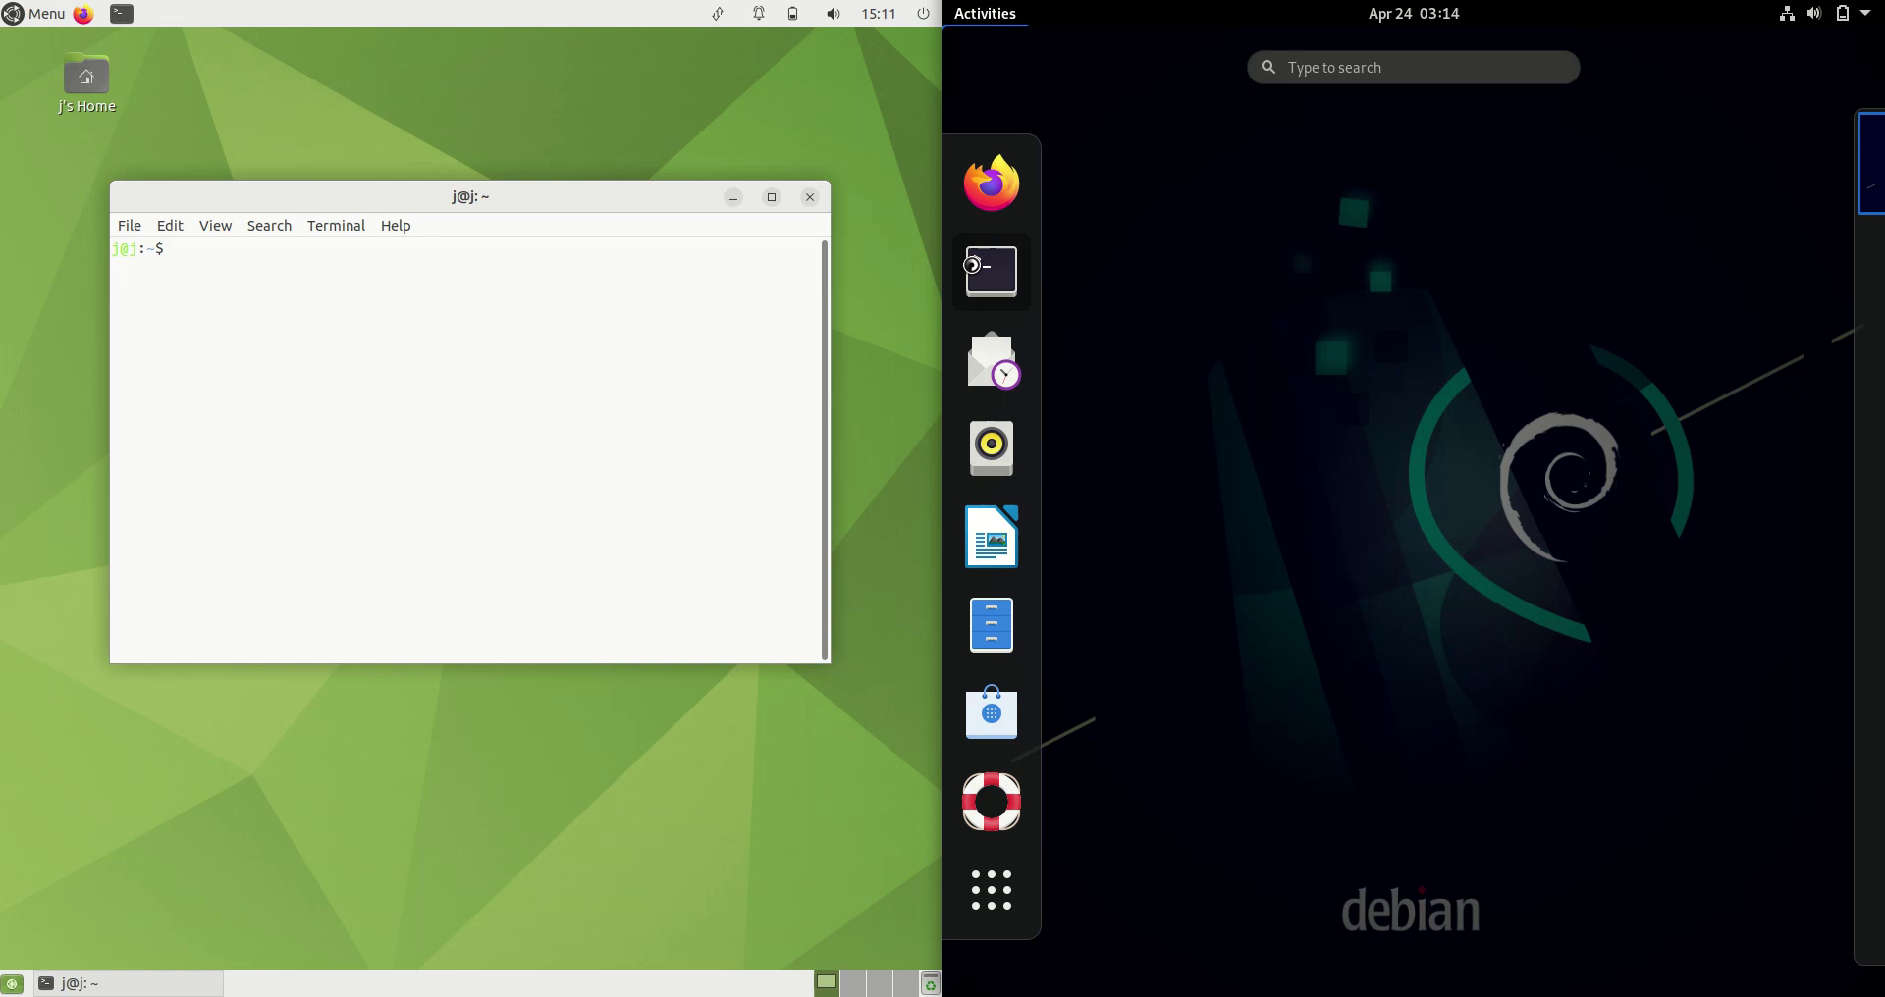
click(991, 272)
drag(461, 198, 471, 221)
text(htop)
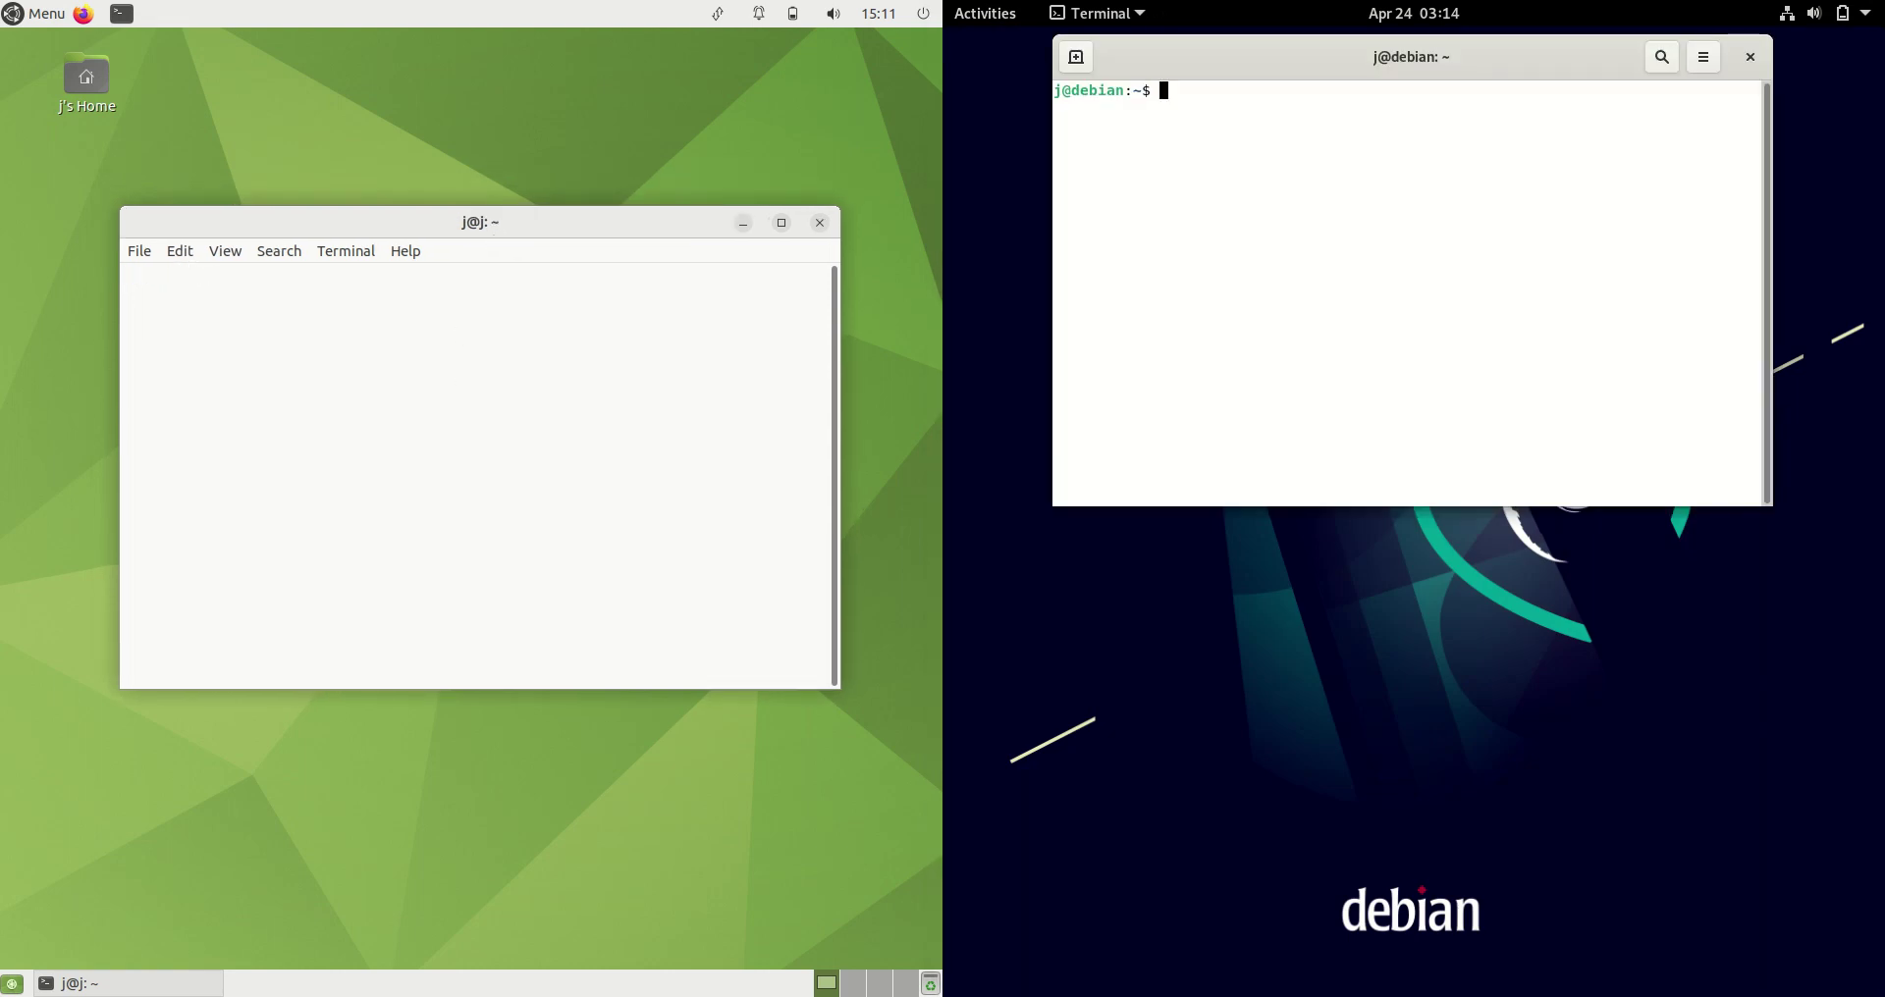
key(Return)
text(htop)
Start htop on Debian, enlarge the Ubuntu terminal font, and position both windows
key(Return)
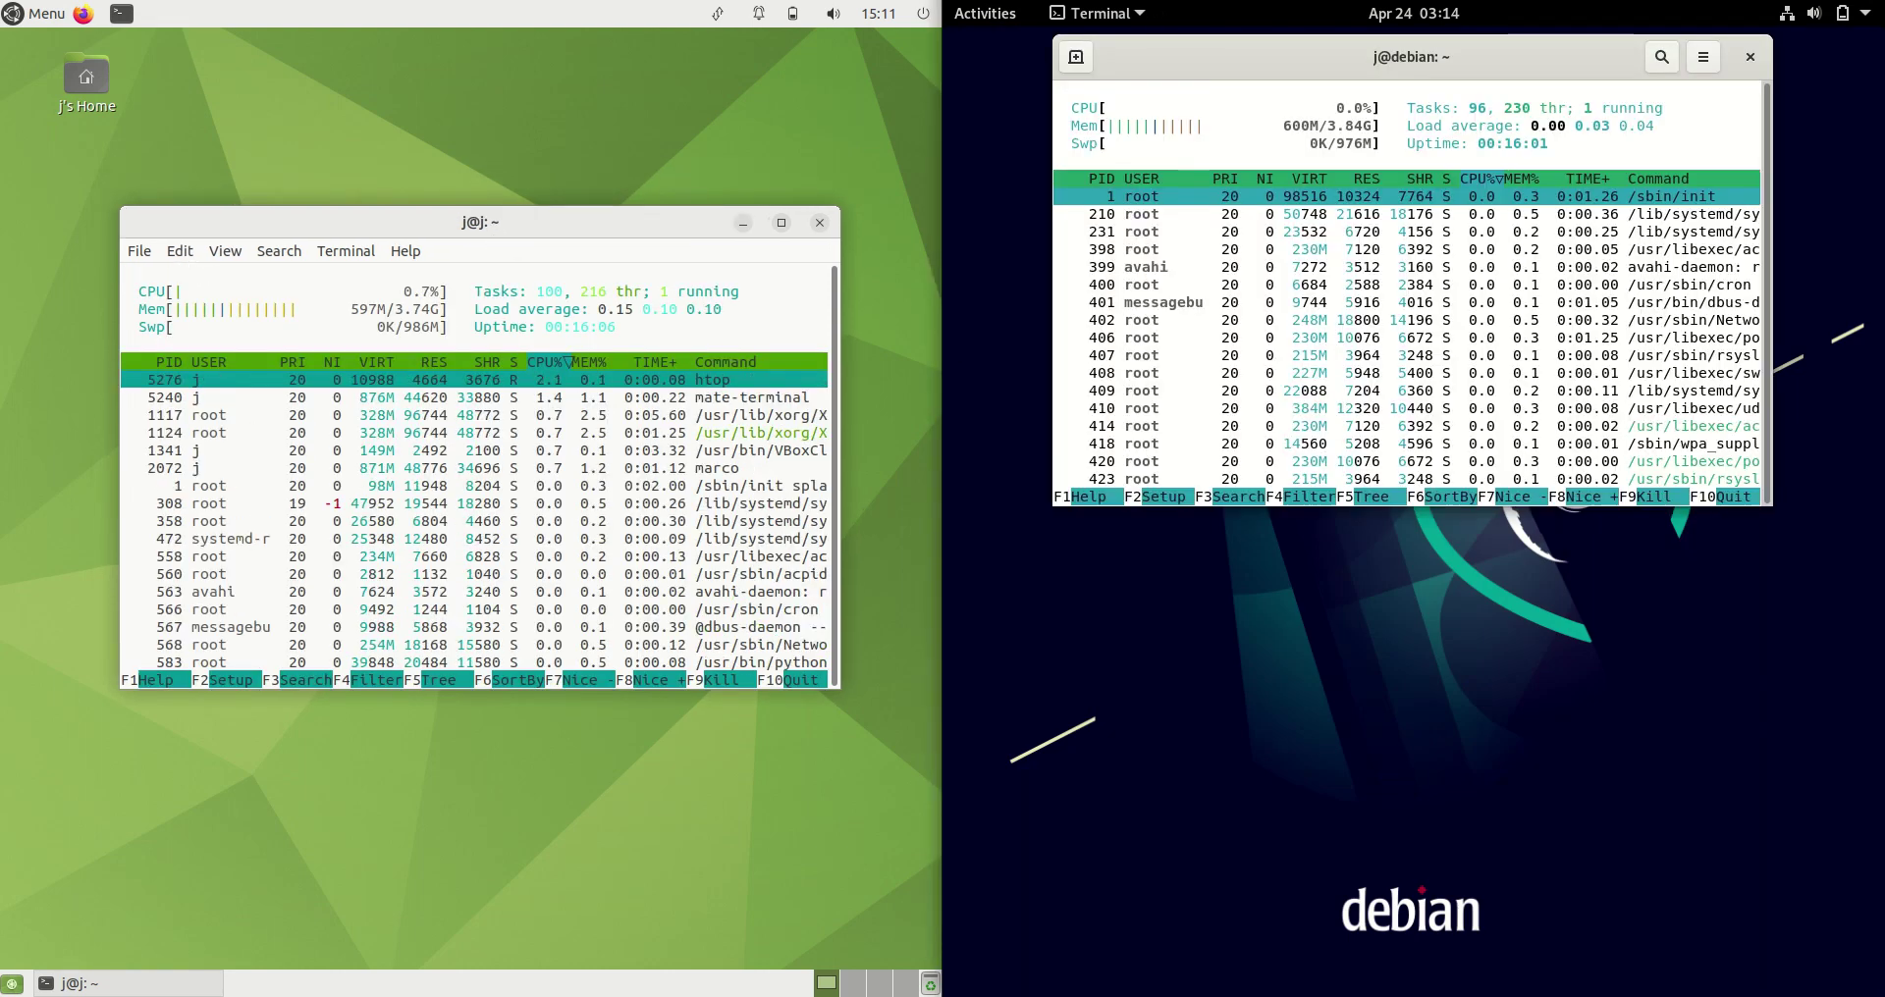
drag(599, 221, 585, 192)
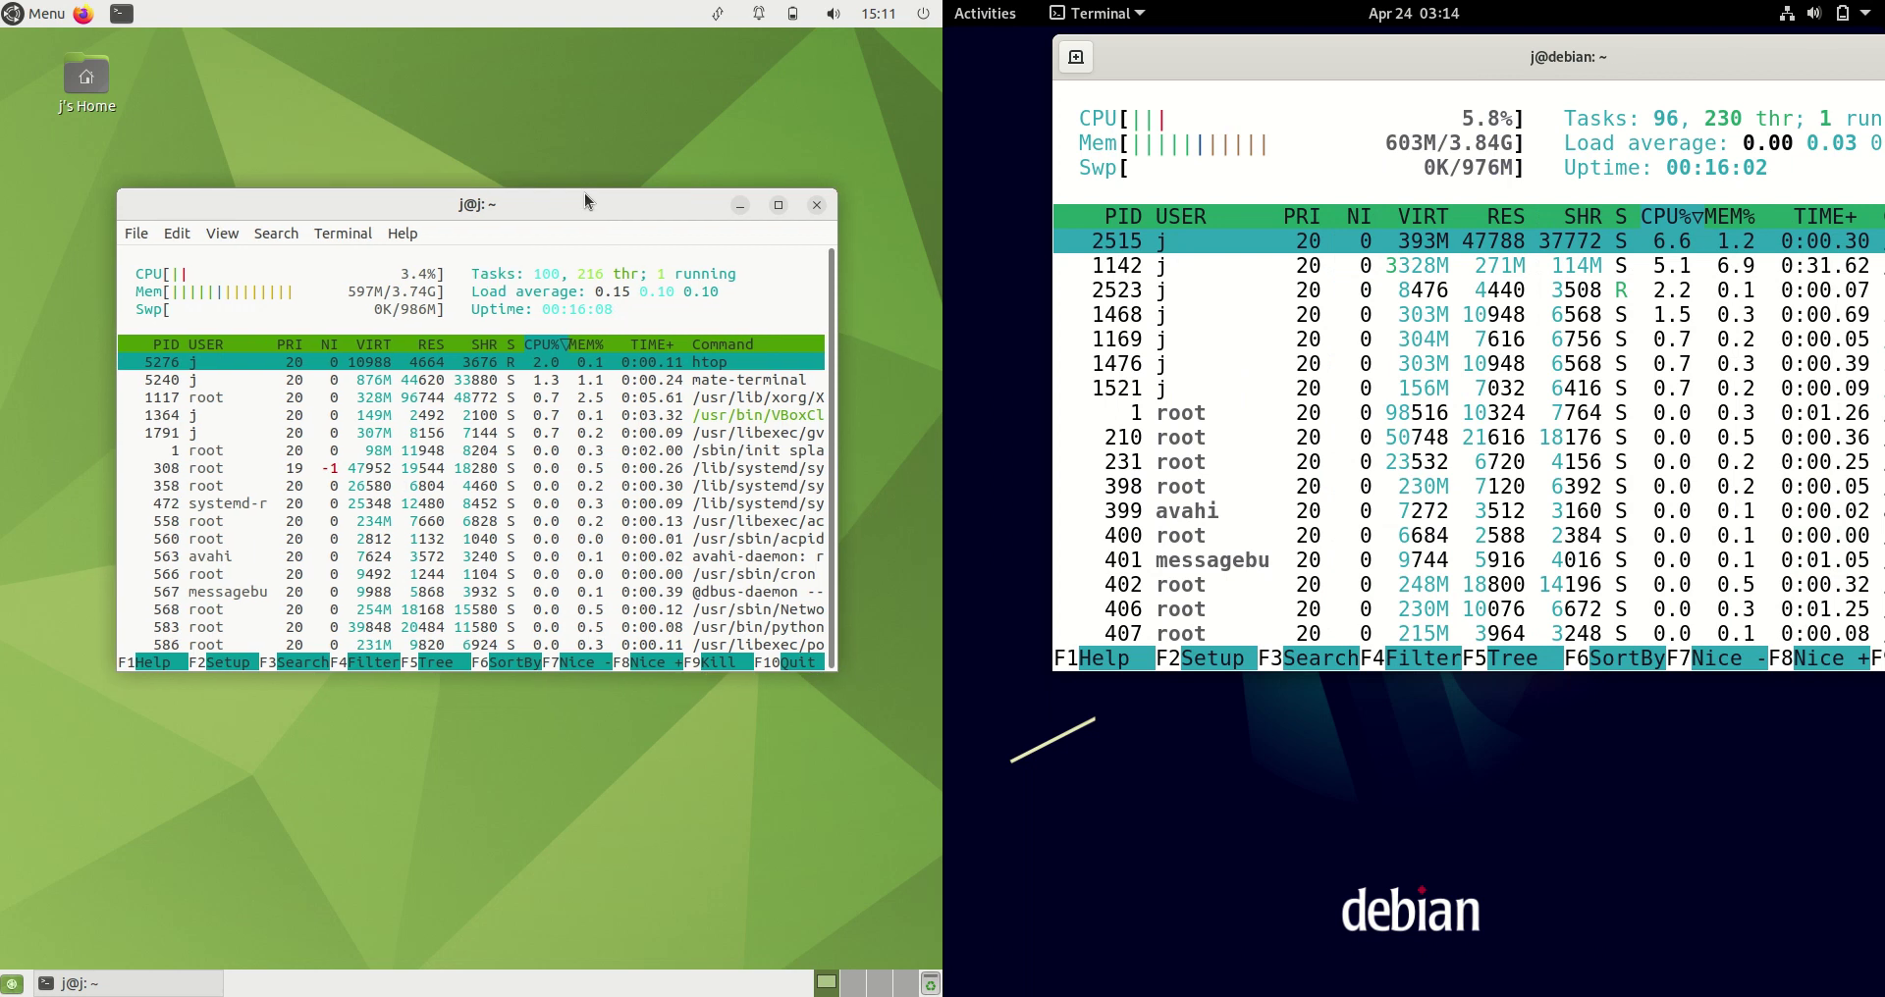
key(ctrl+plus)
drag(1560, 56, 1553, 236)
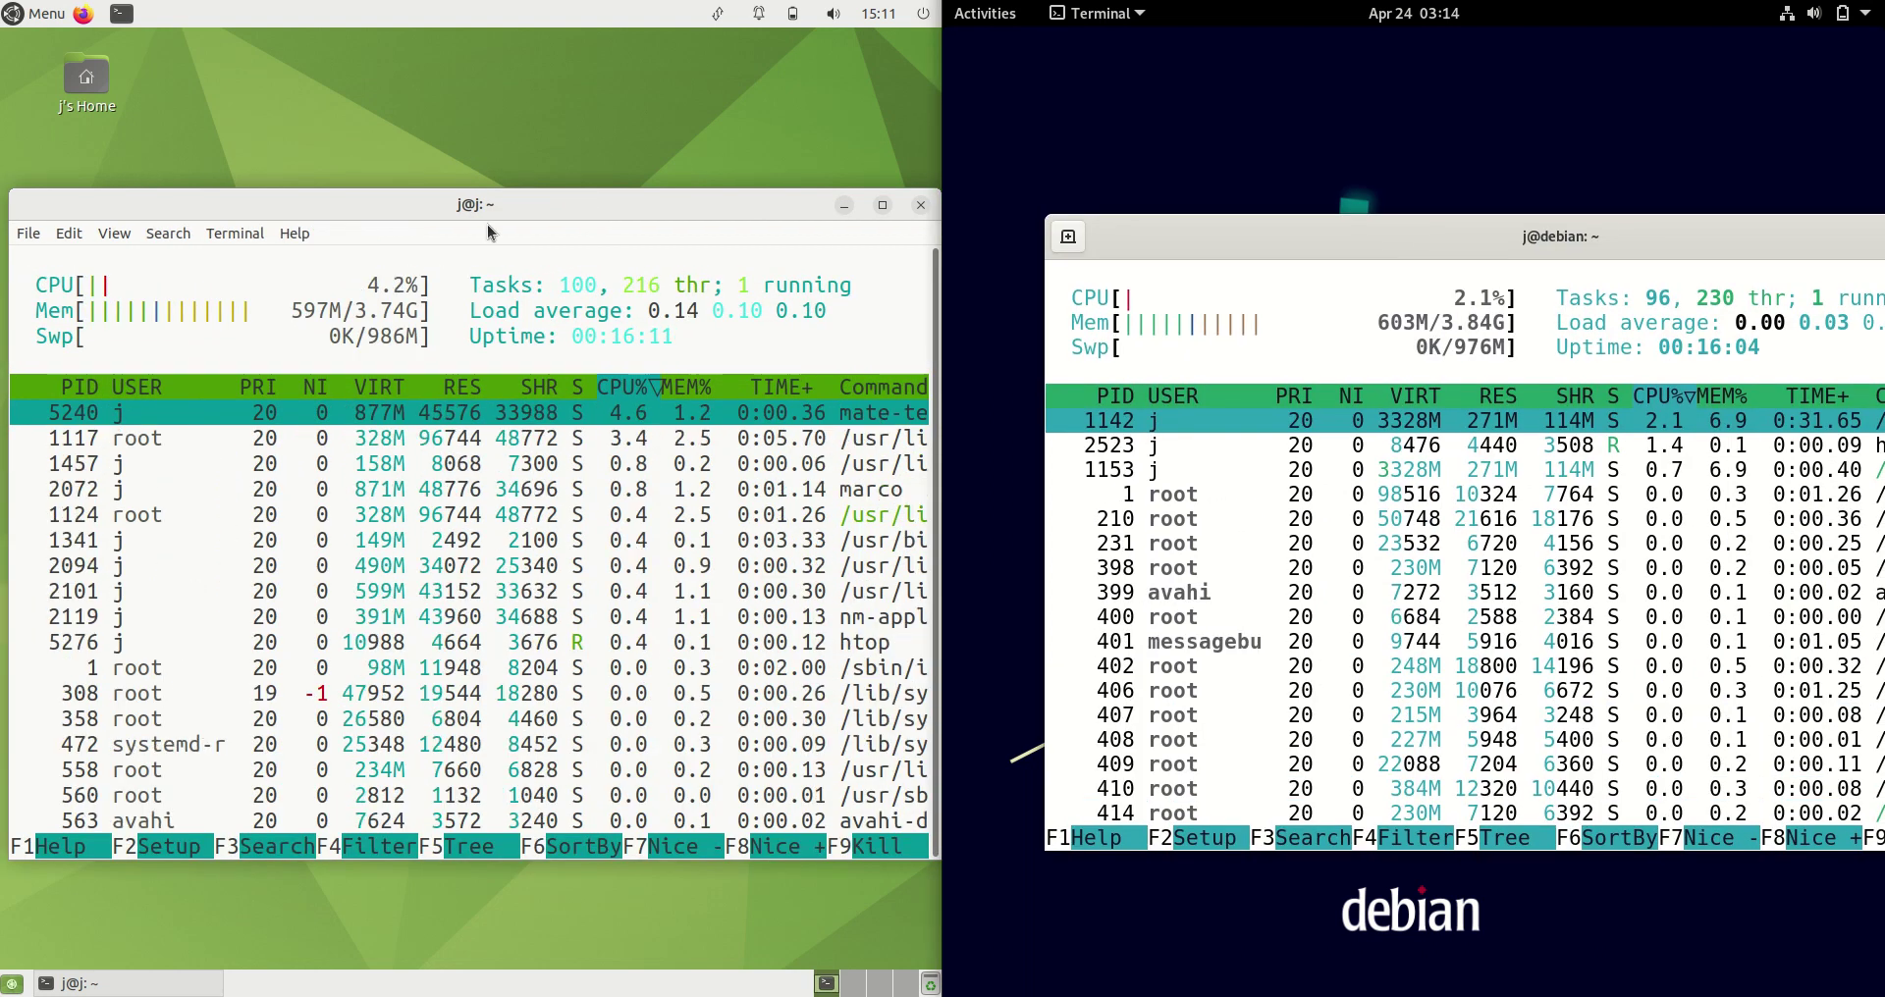
drag(487, 204, 480, 185)
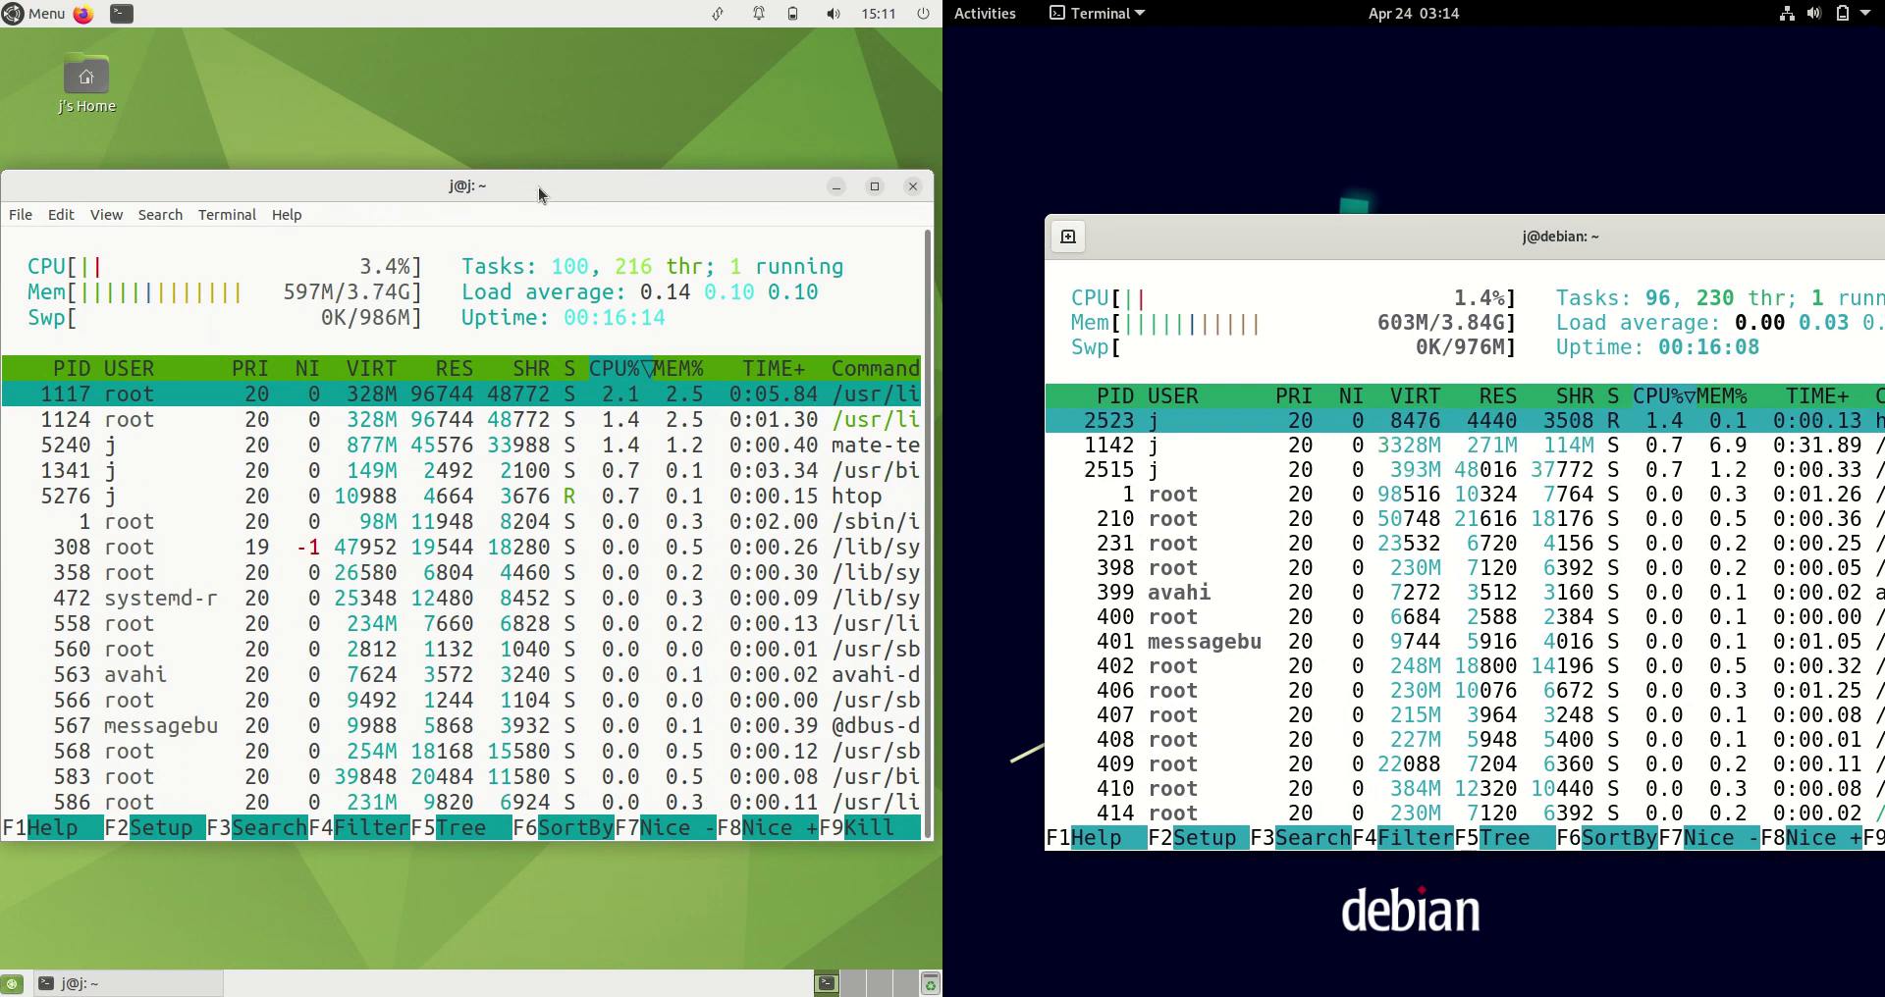
drag(538, 187, 540, 197)
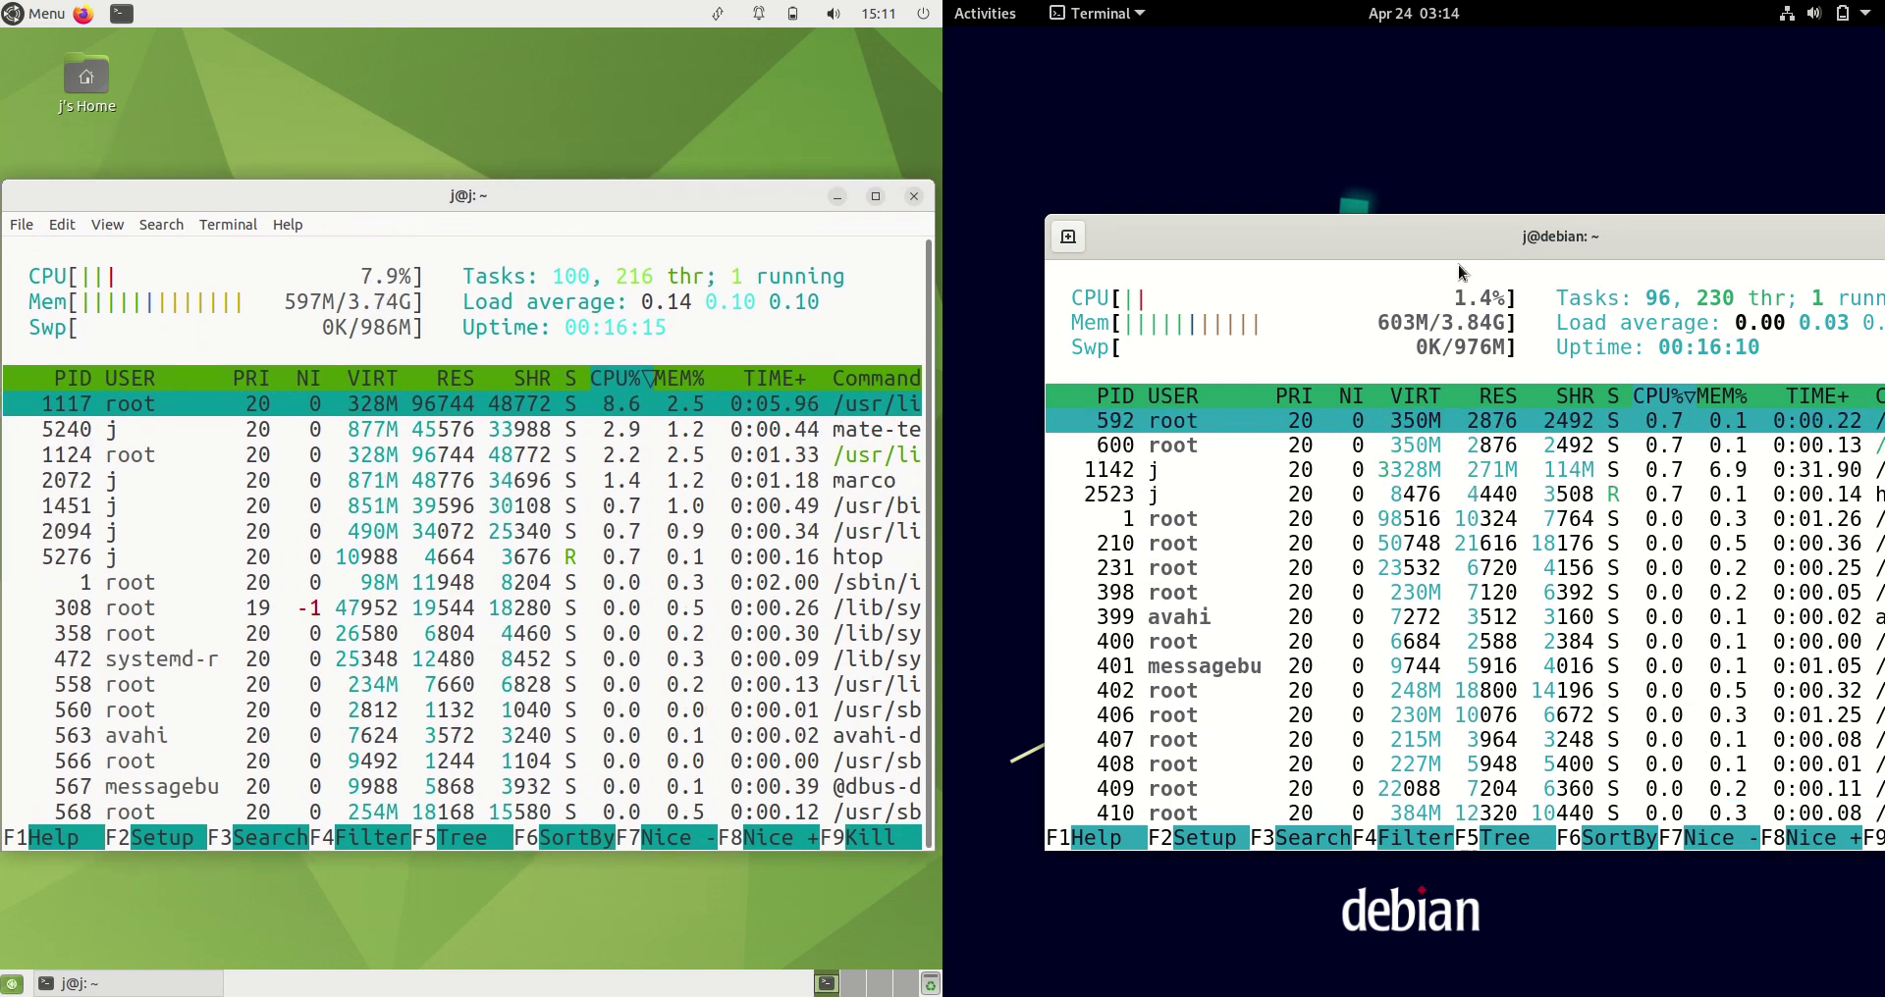
drag(1457, 242, 1416, 232)
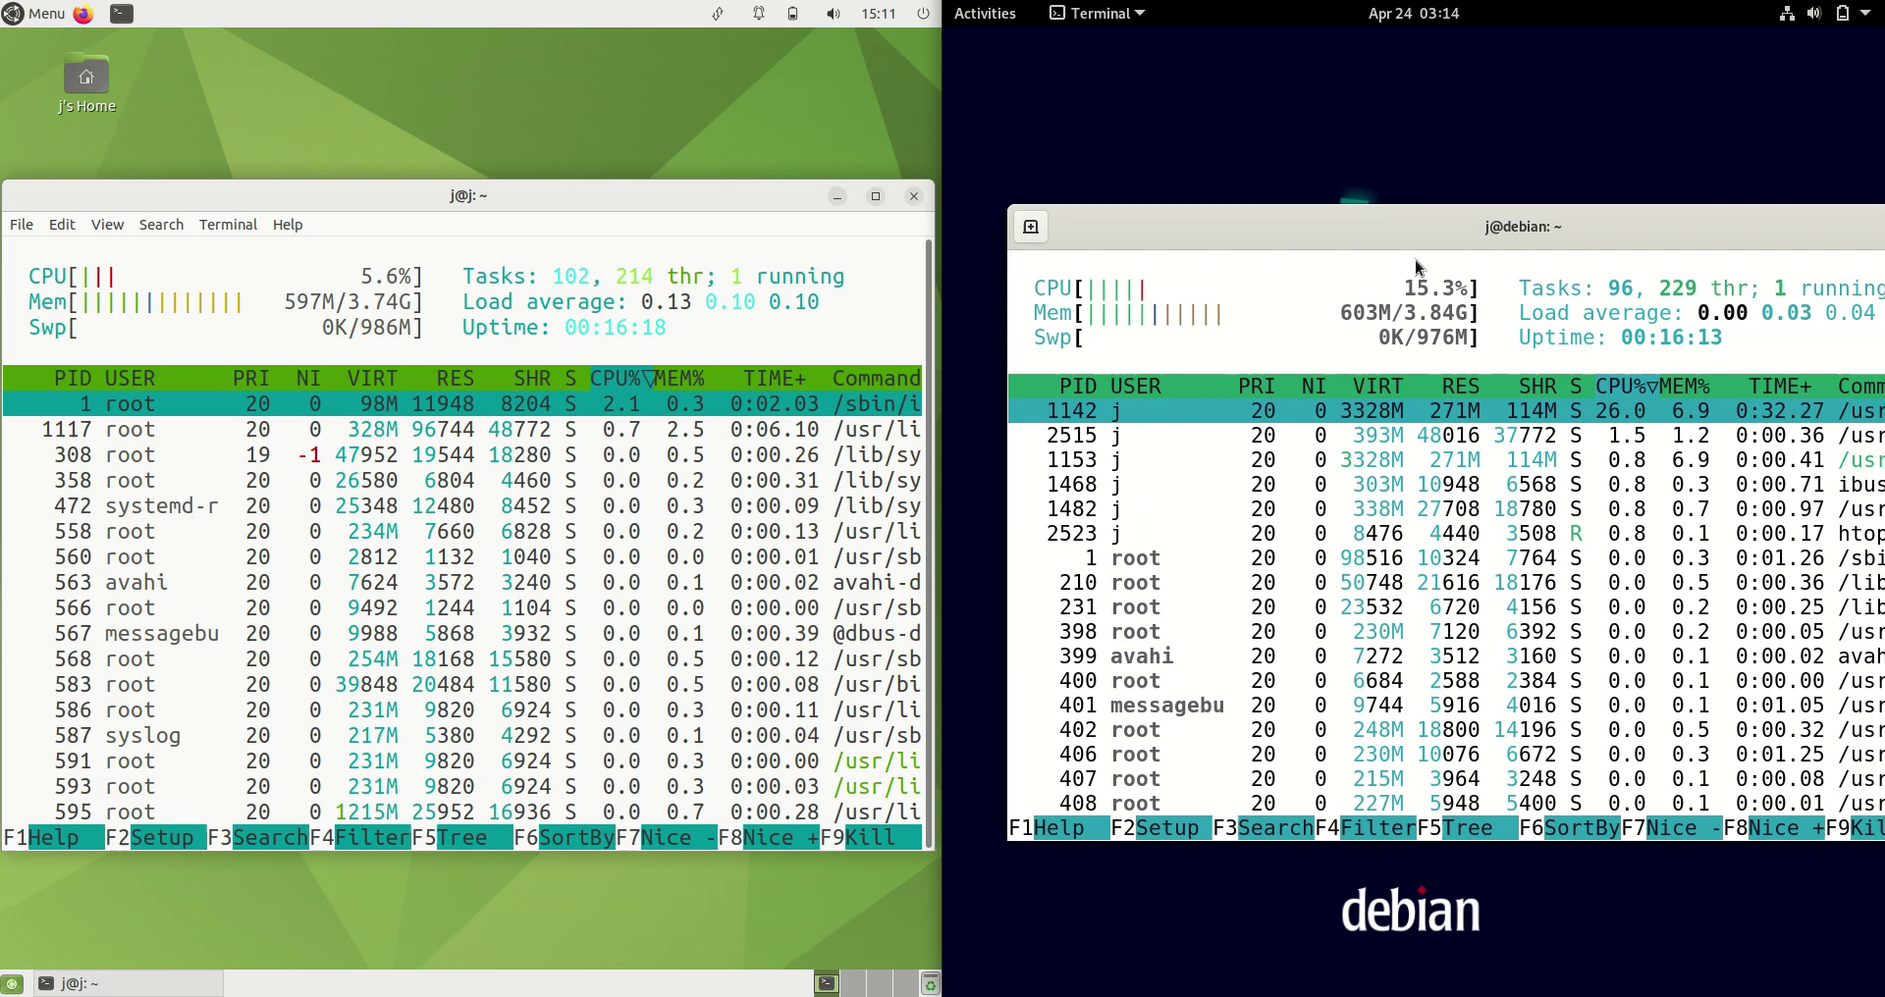
Fine-tune both htop windows side by side to compare 597M versus about 603M memory
key(super)
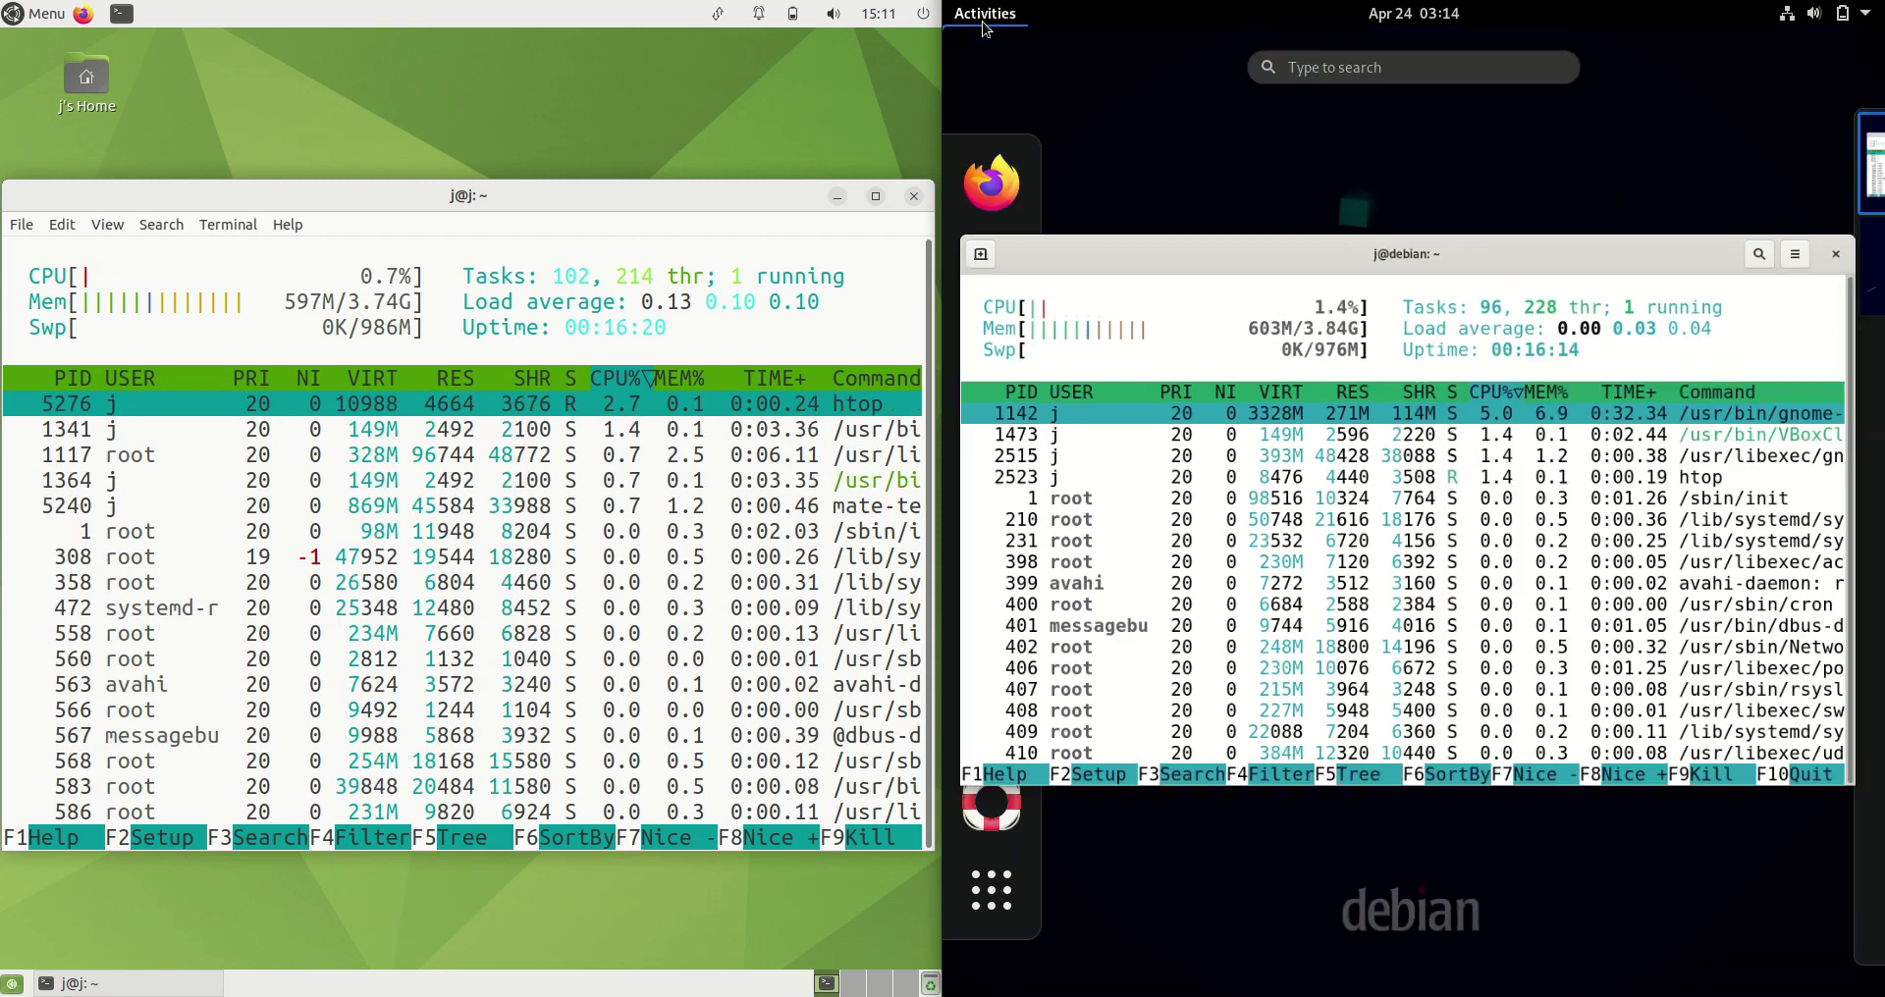
key(super)
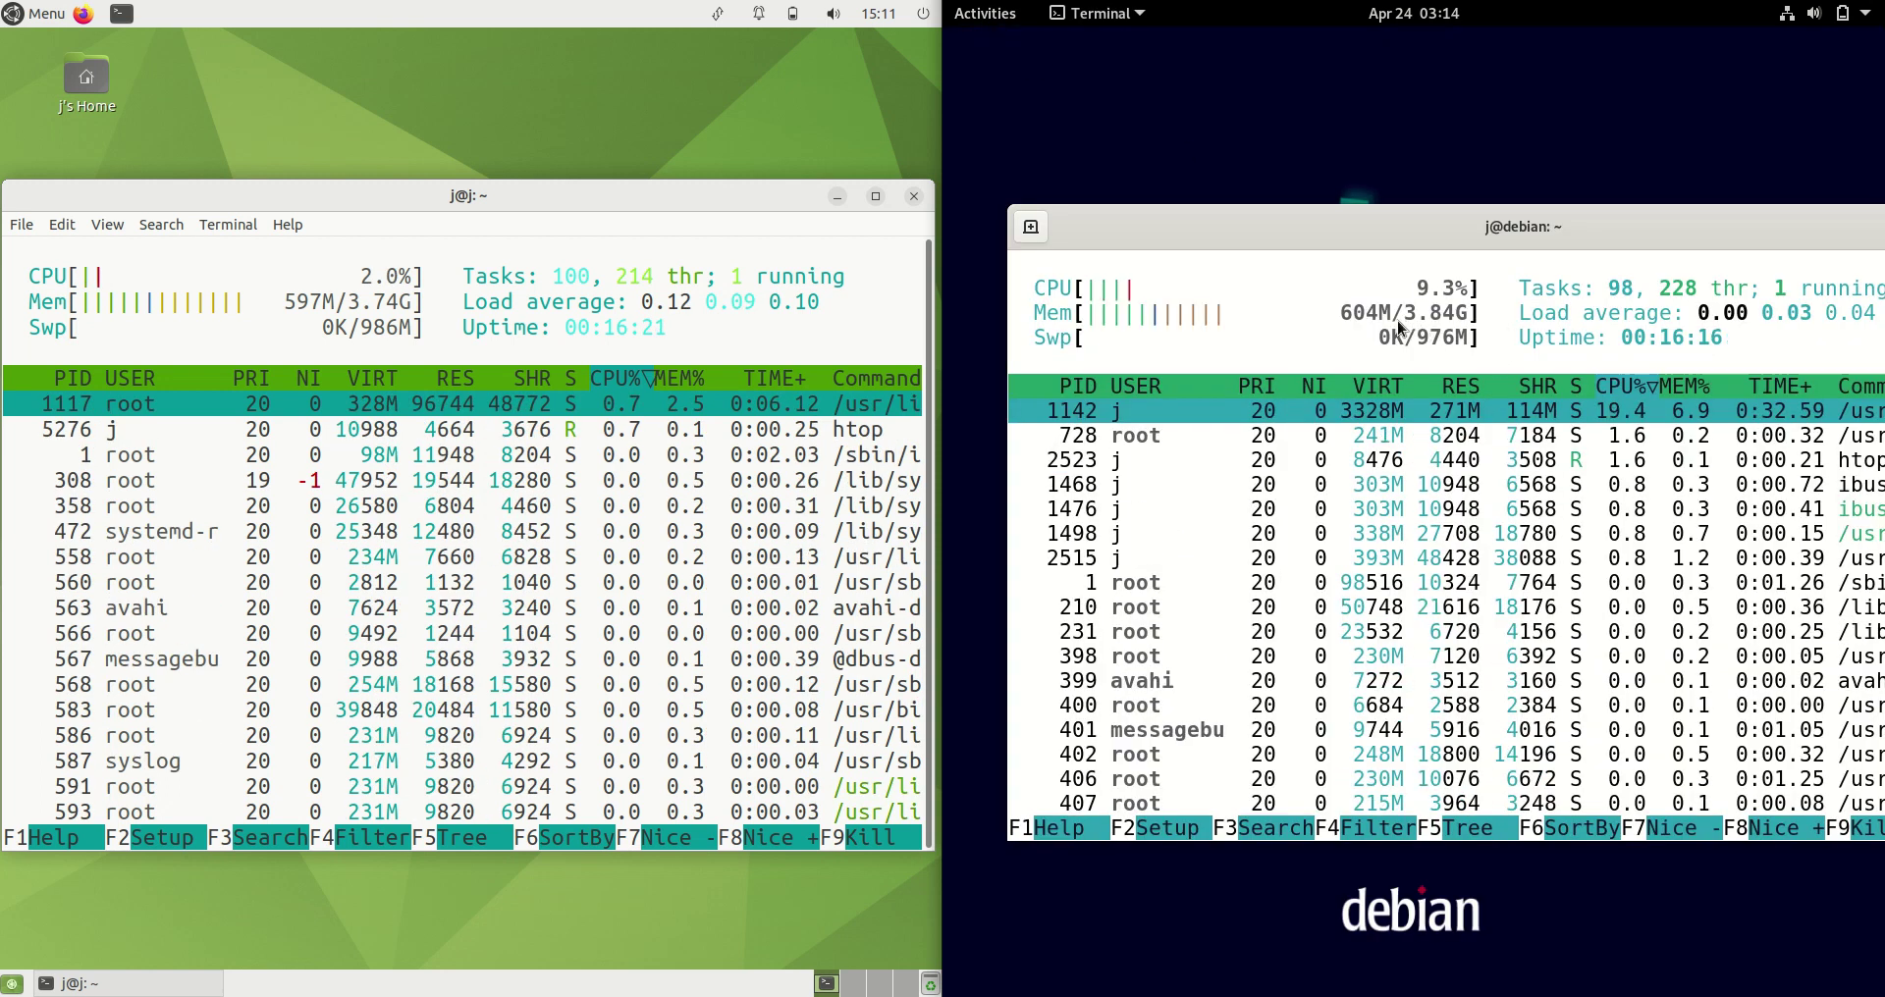
drag(1433, 215, 1424, 195)
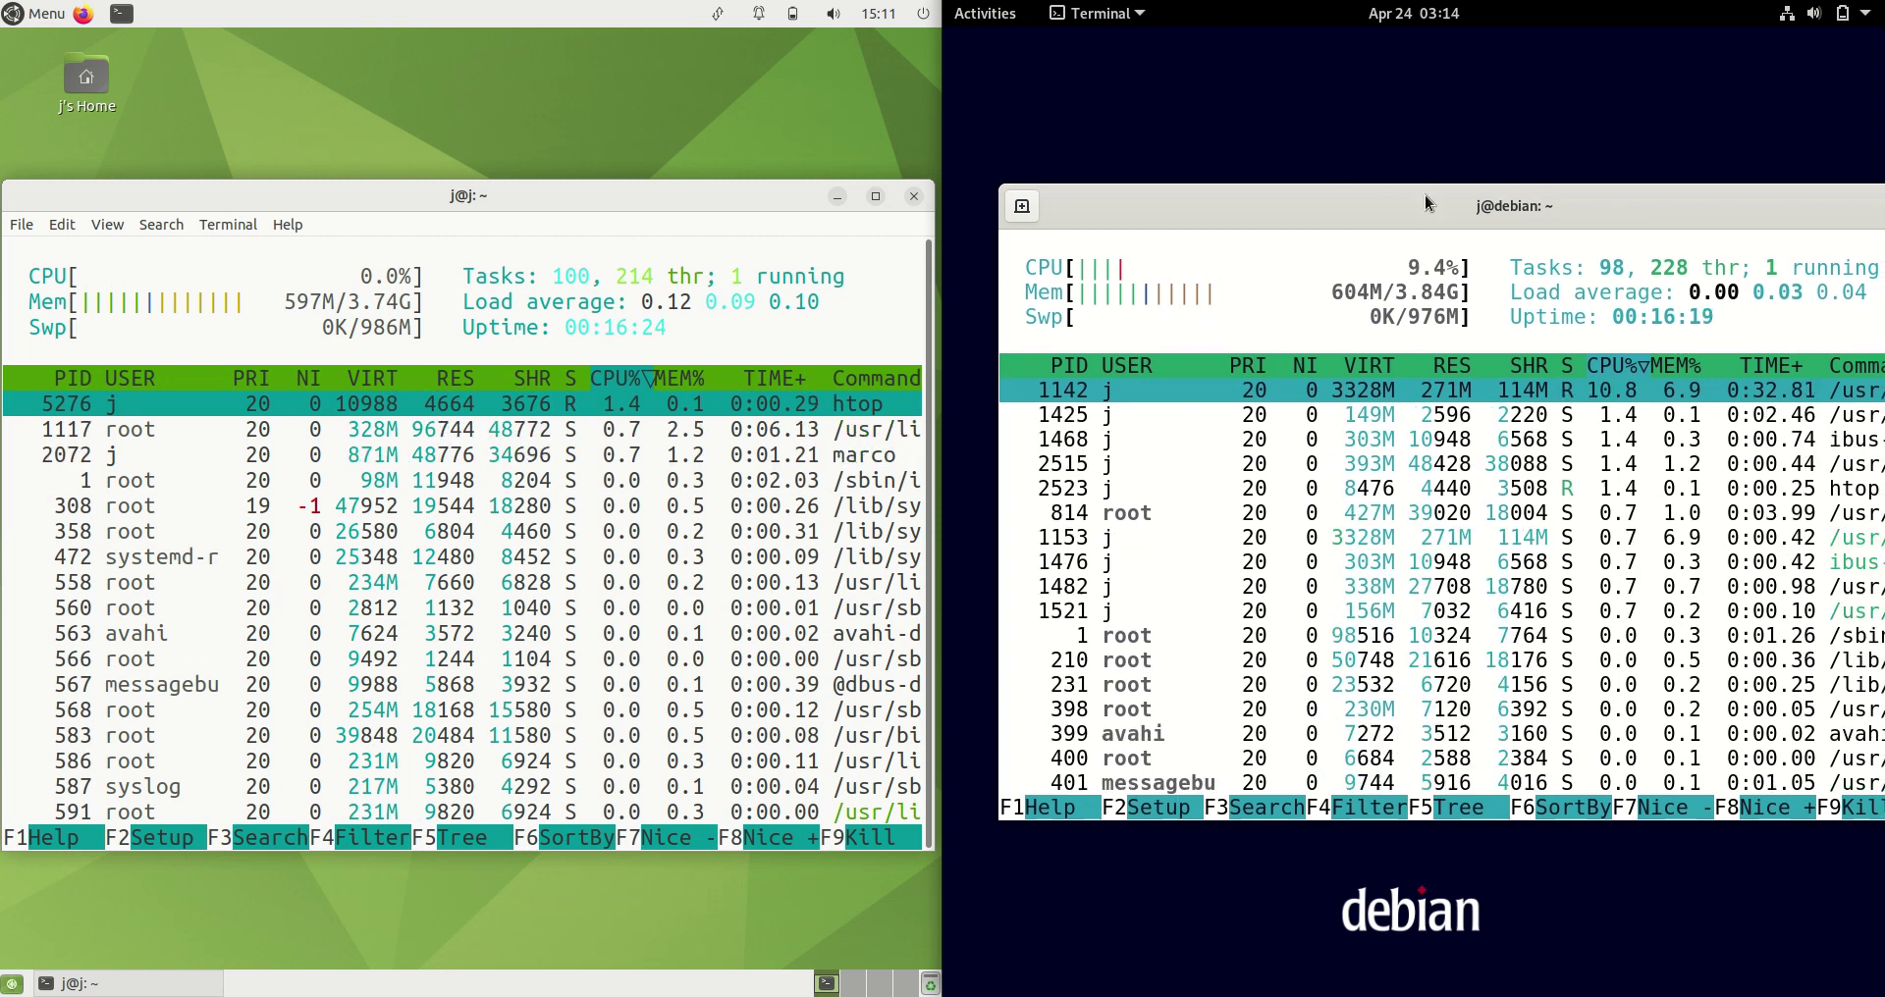
click(990, 15)
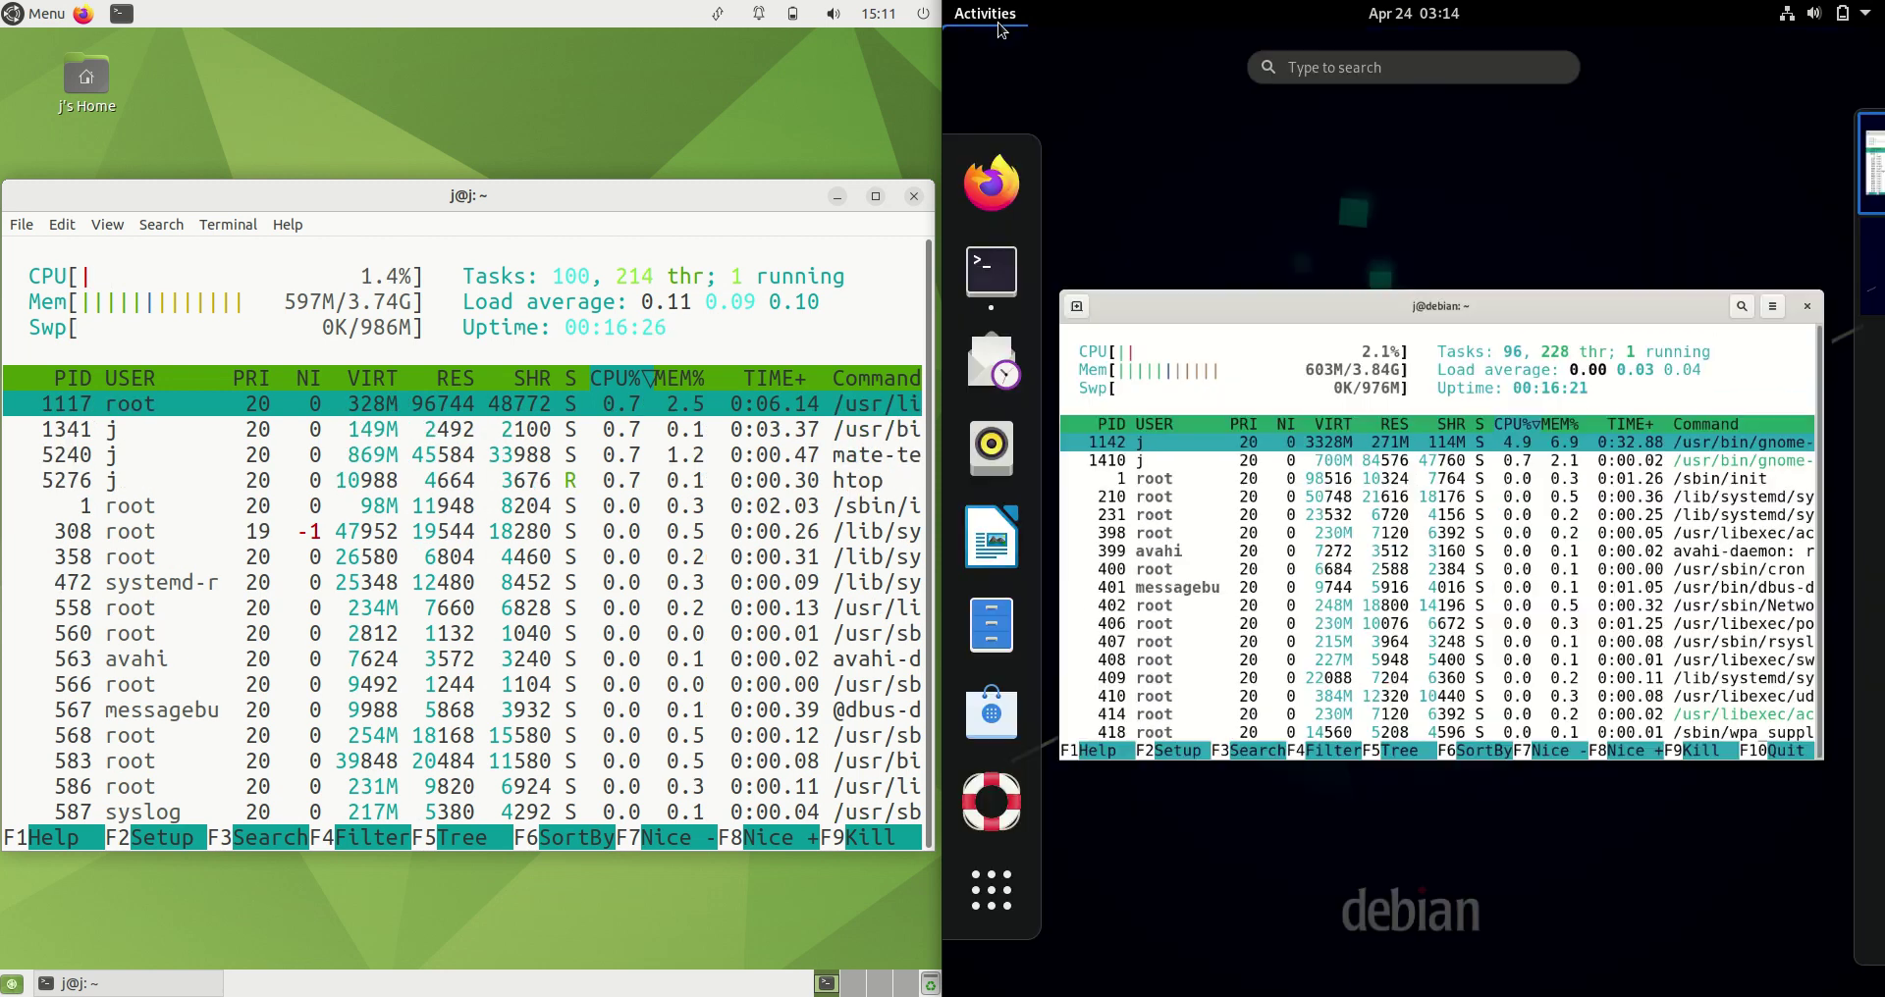
key(super)
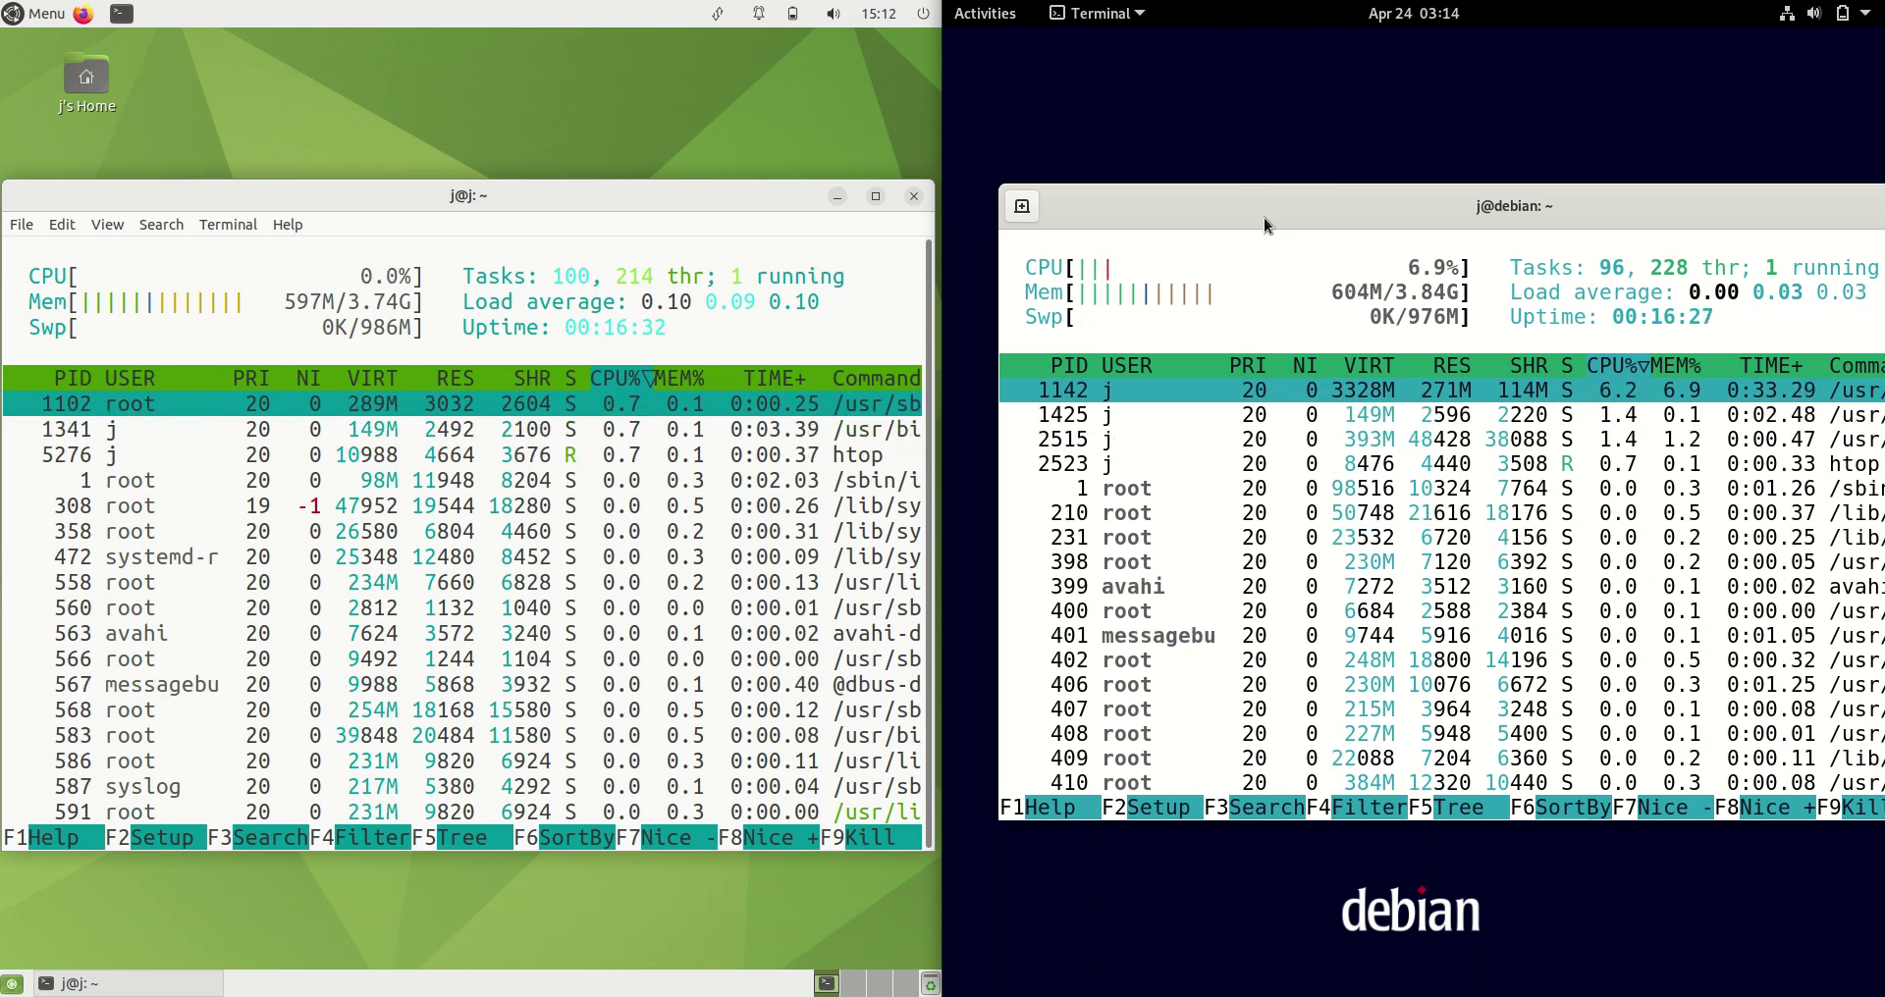
drag(1270, 210, 1248, 209)
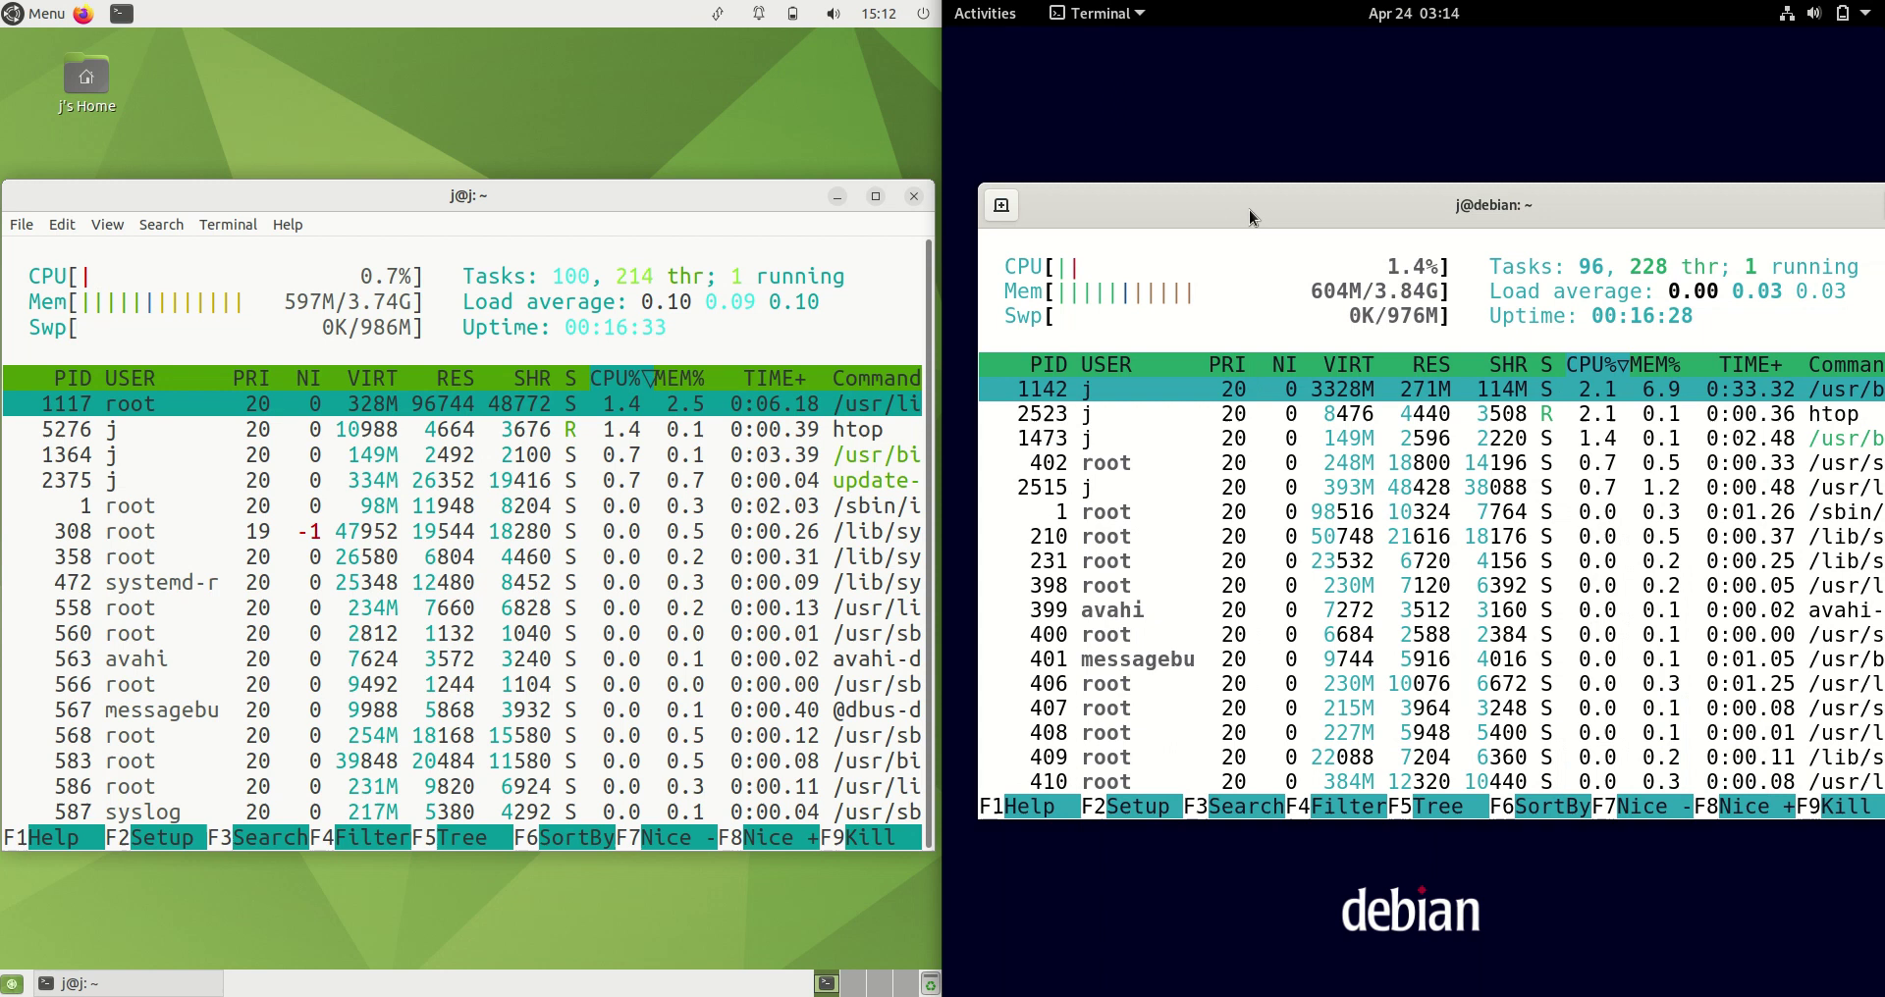
click(42, 13)
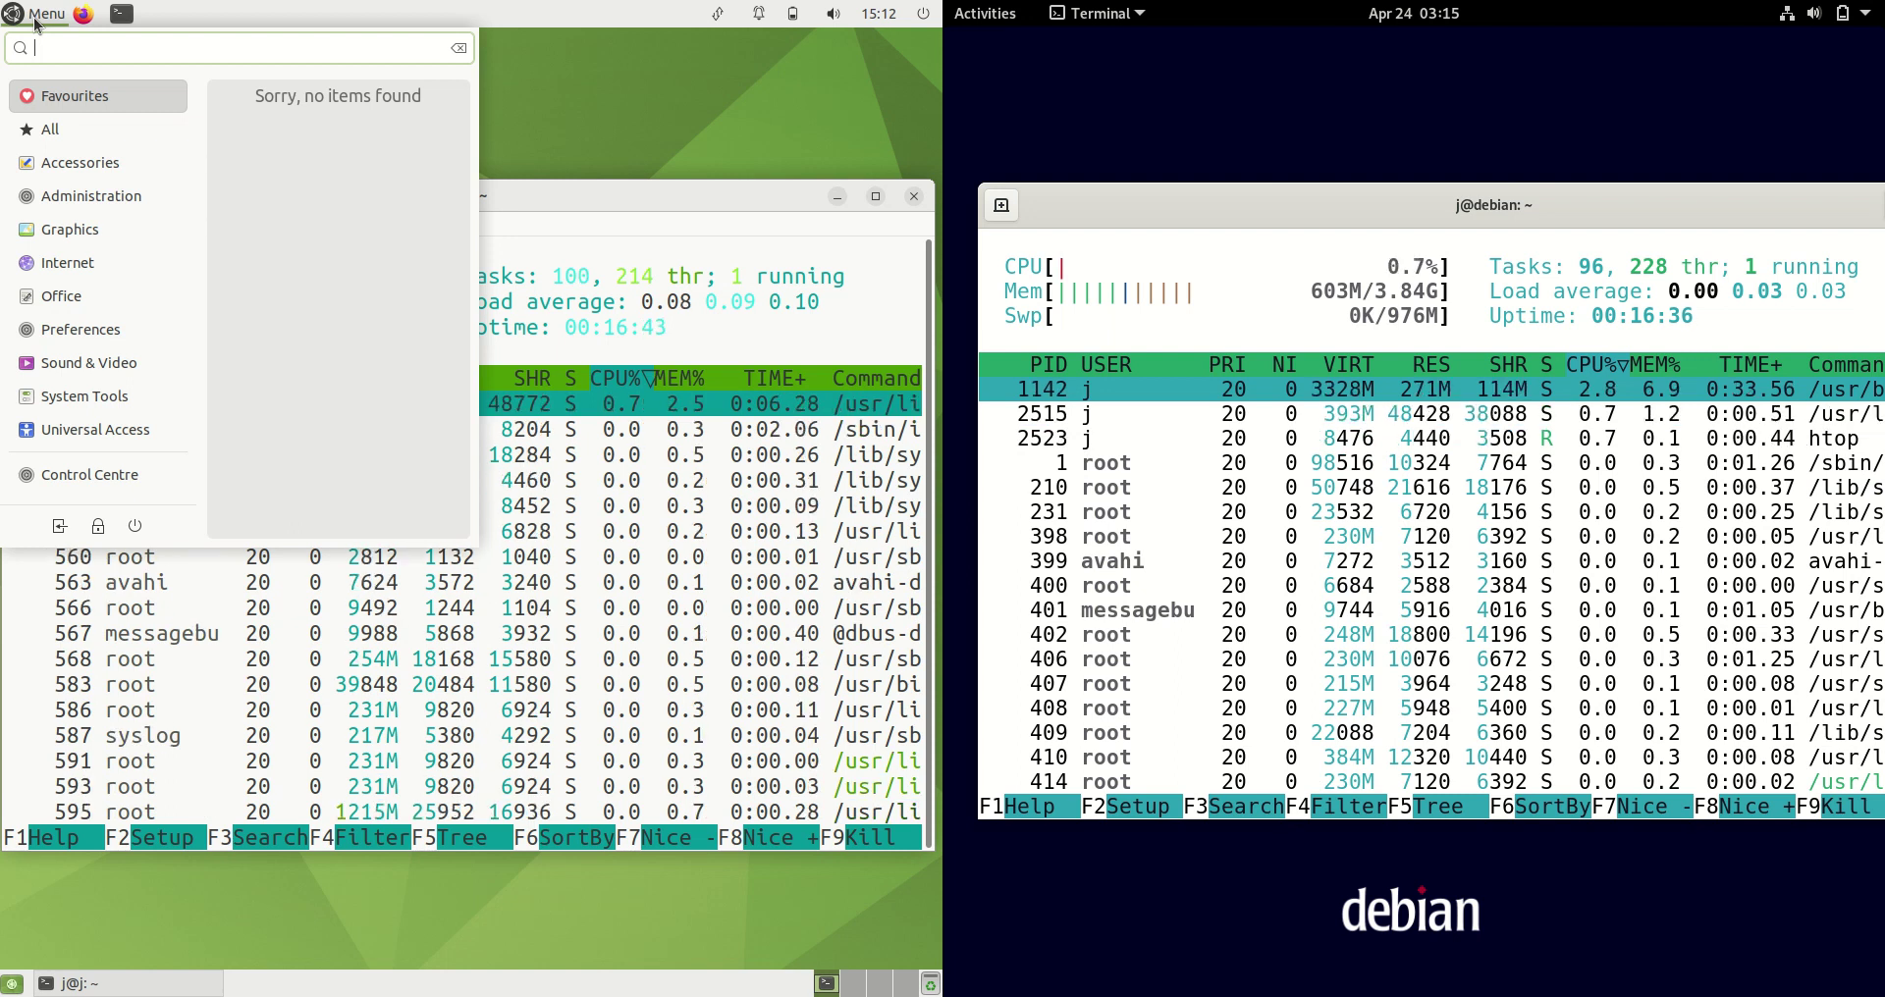
click(33, 22)
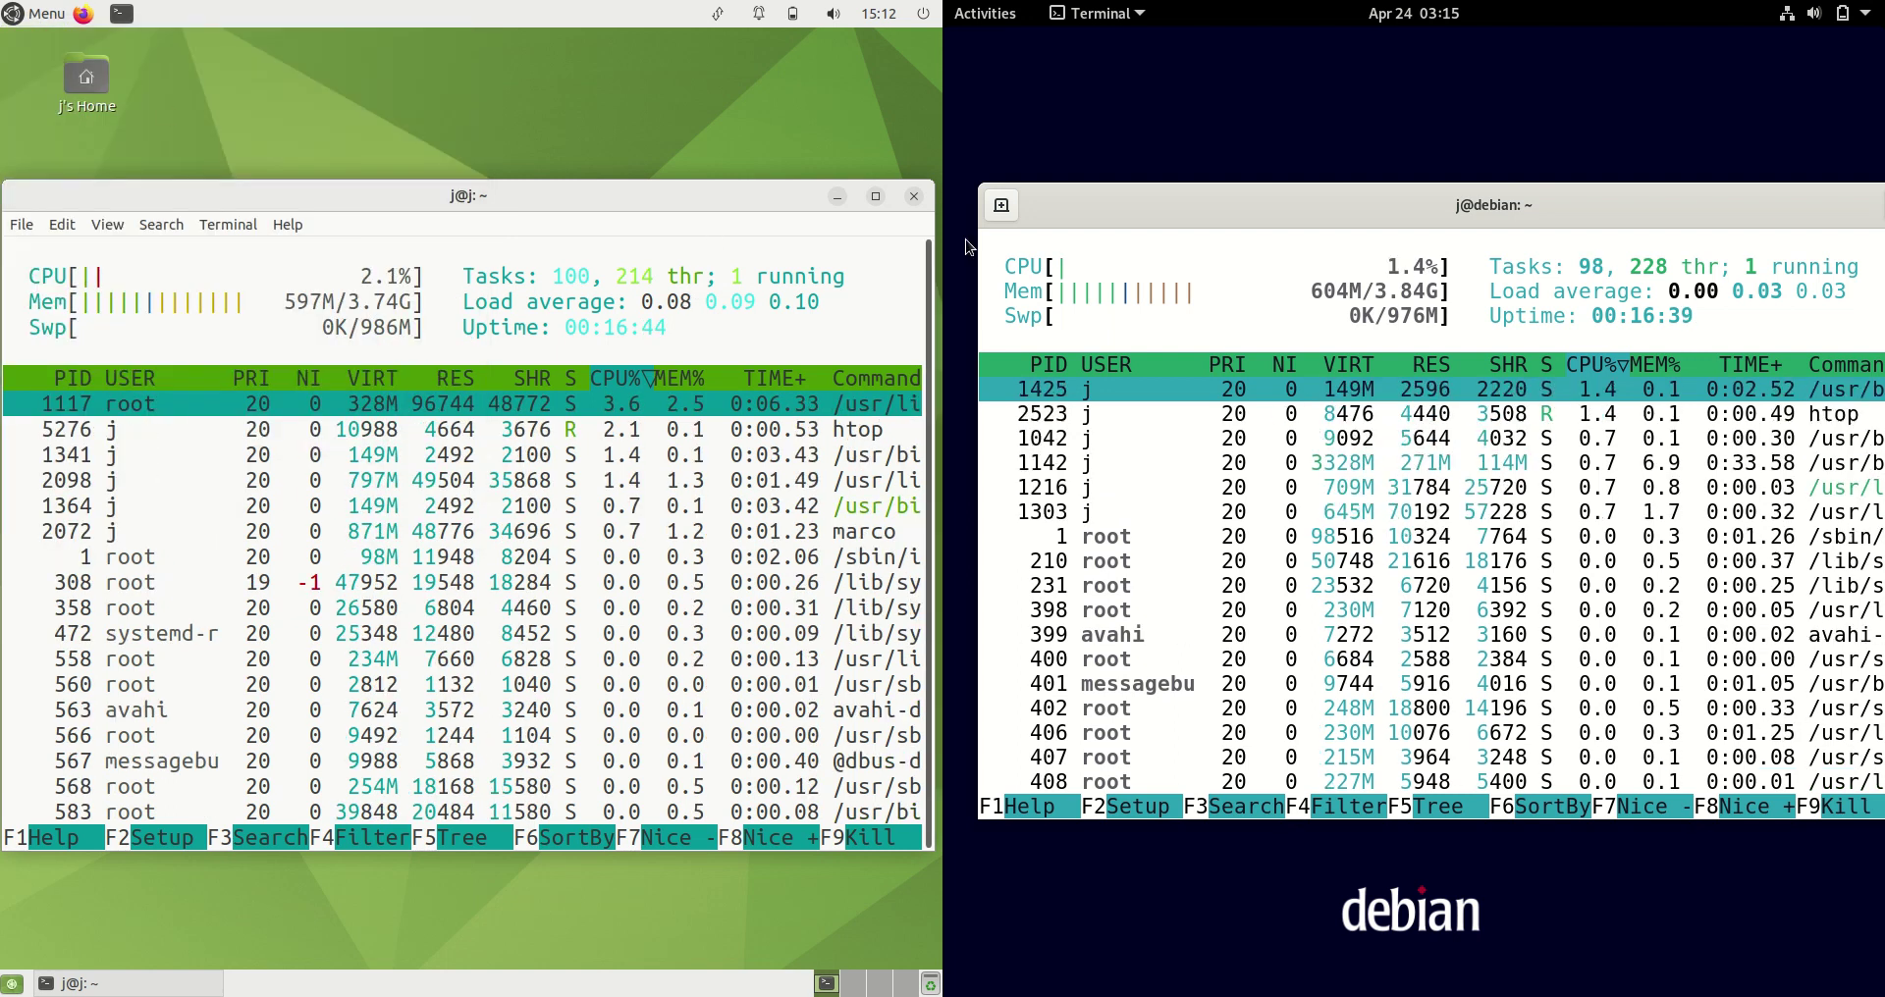
drag(571, 198, 572, 174)
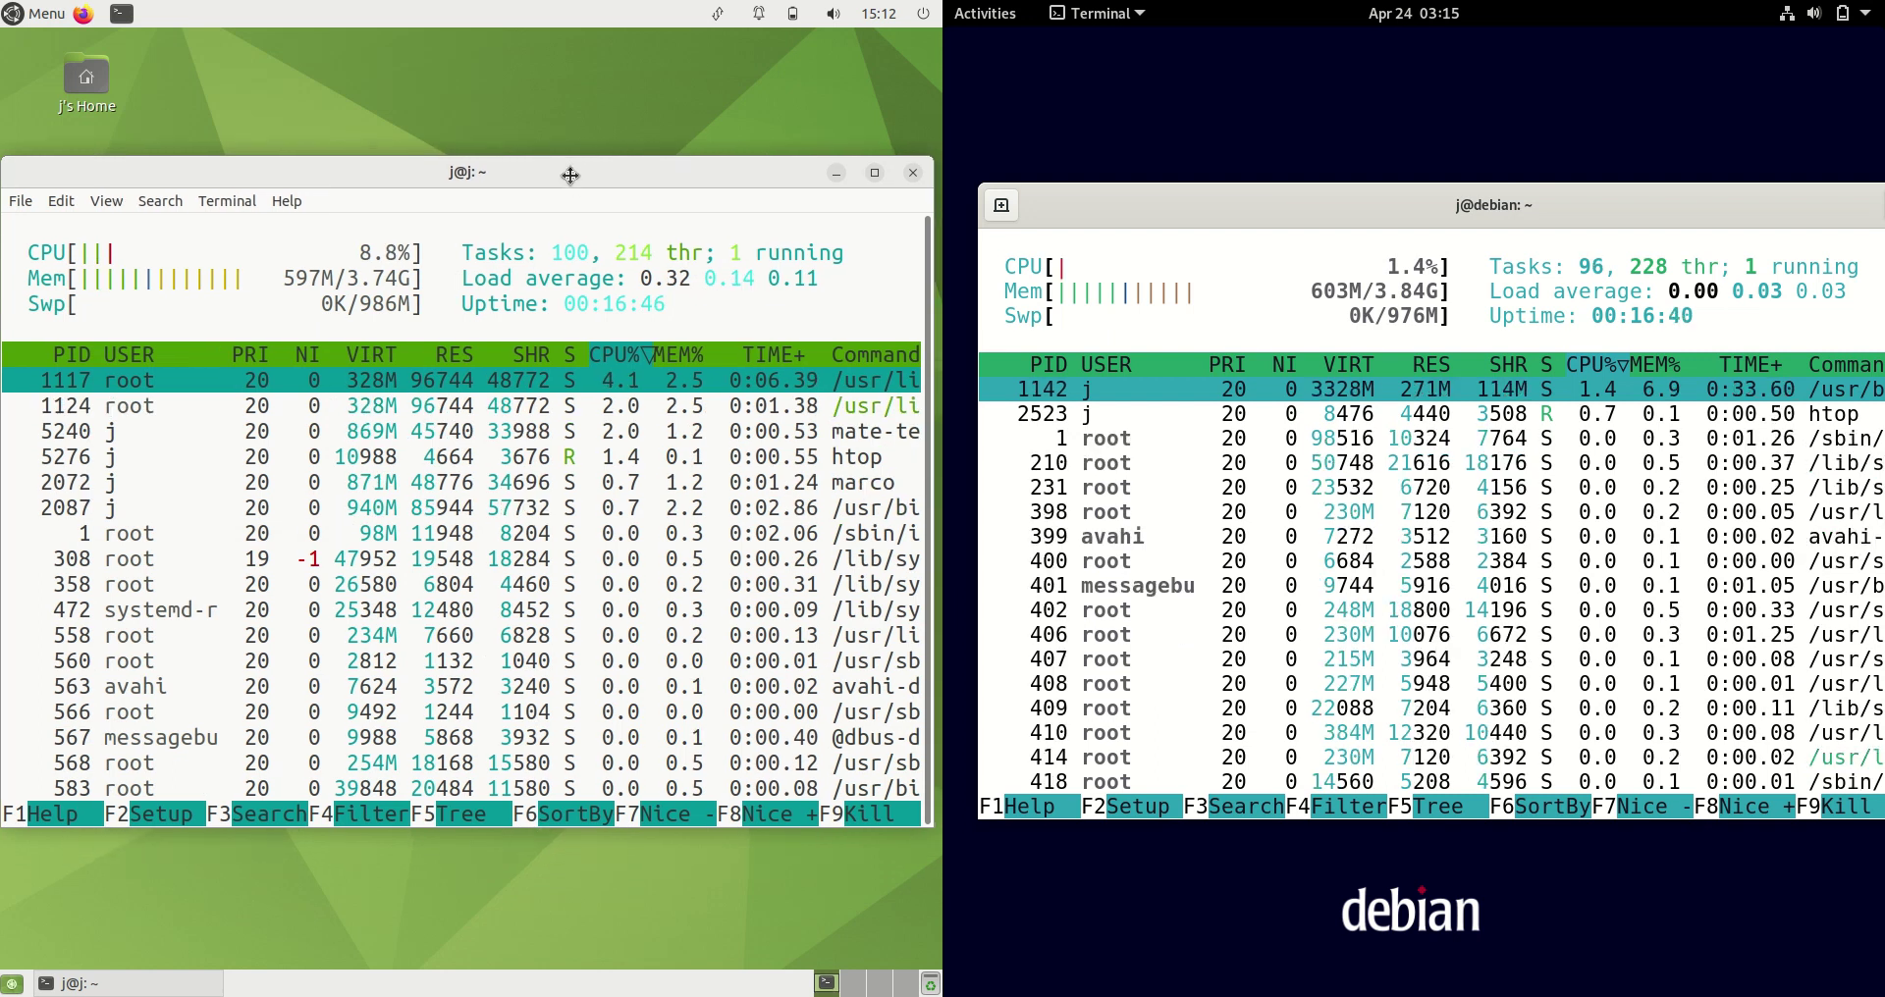
Close the Ubuntu htop terminal, then move and close the Debian one, confirming each
click(915, 174)
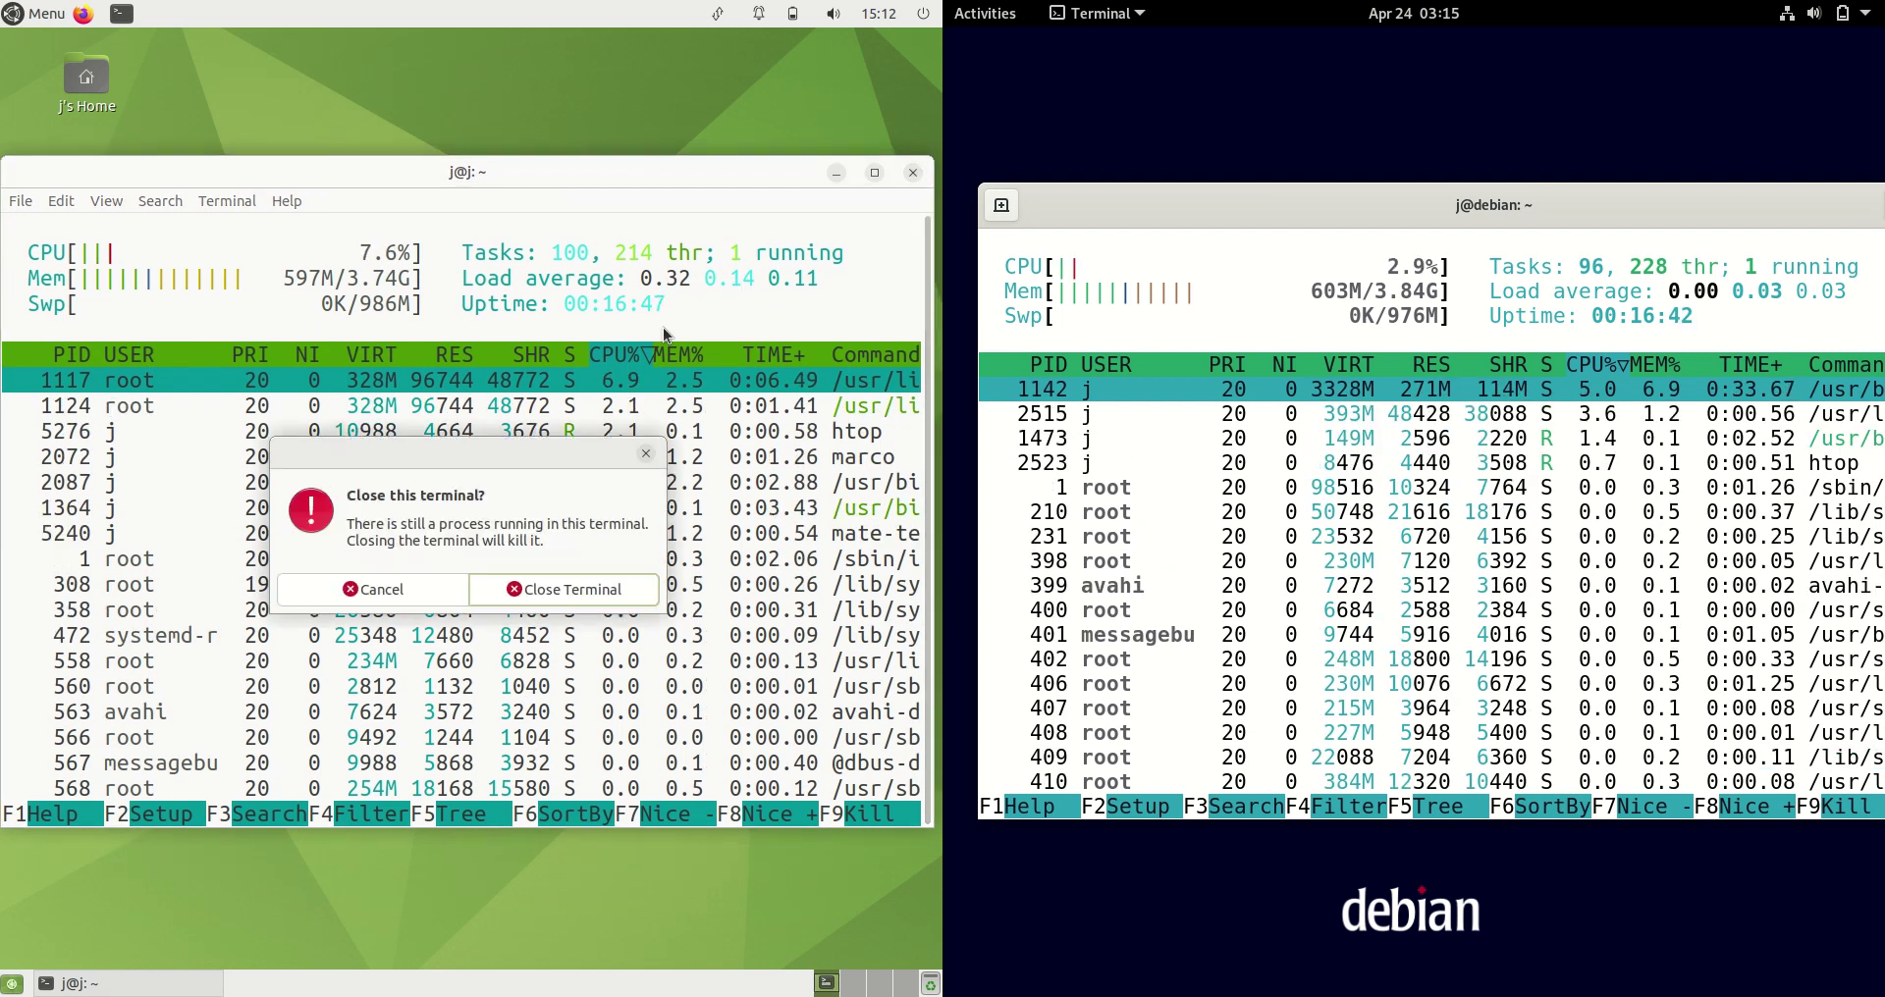
click(587, 585)
drag(1514, 197, 1405, 237)
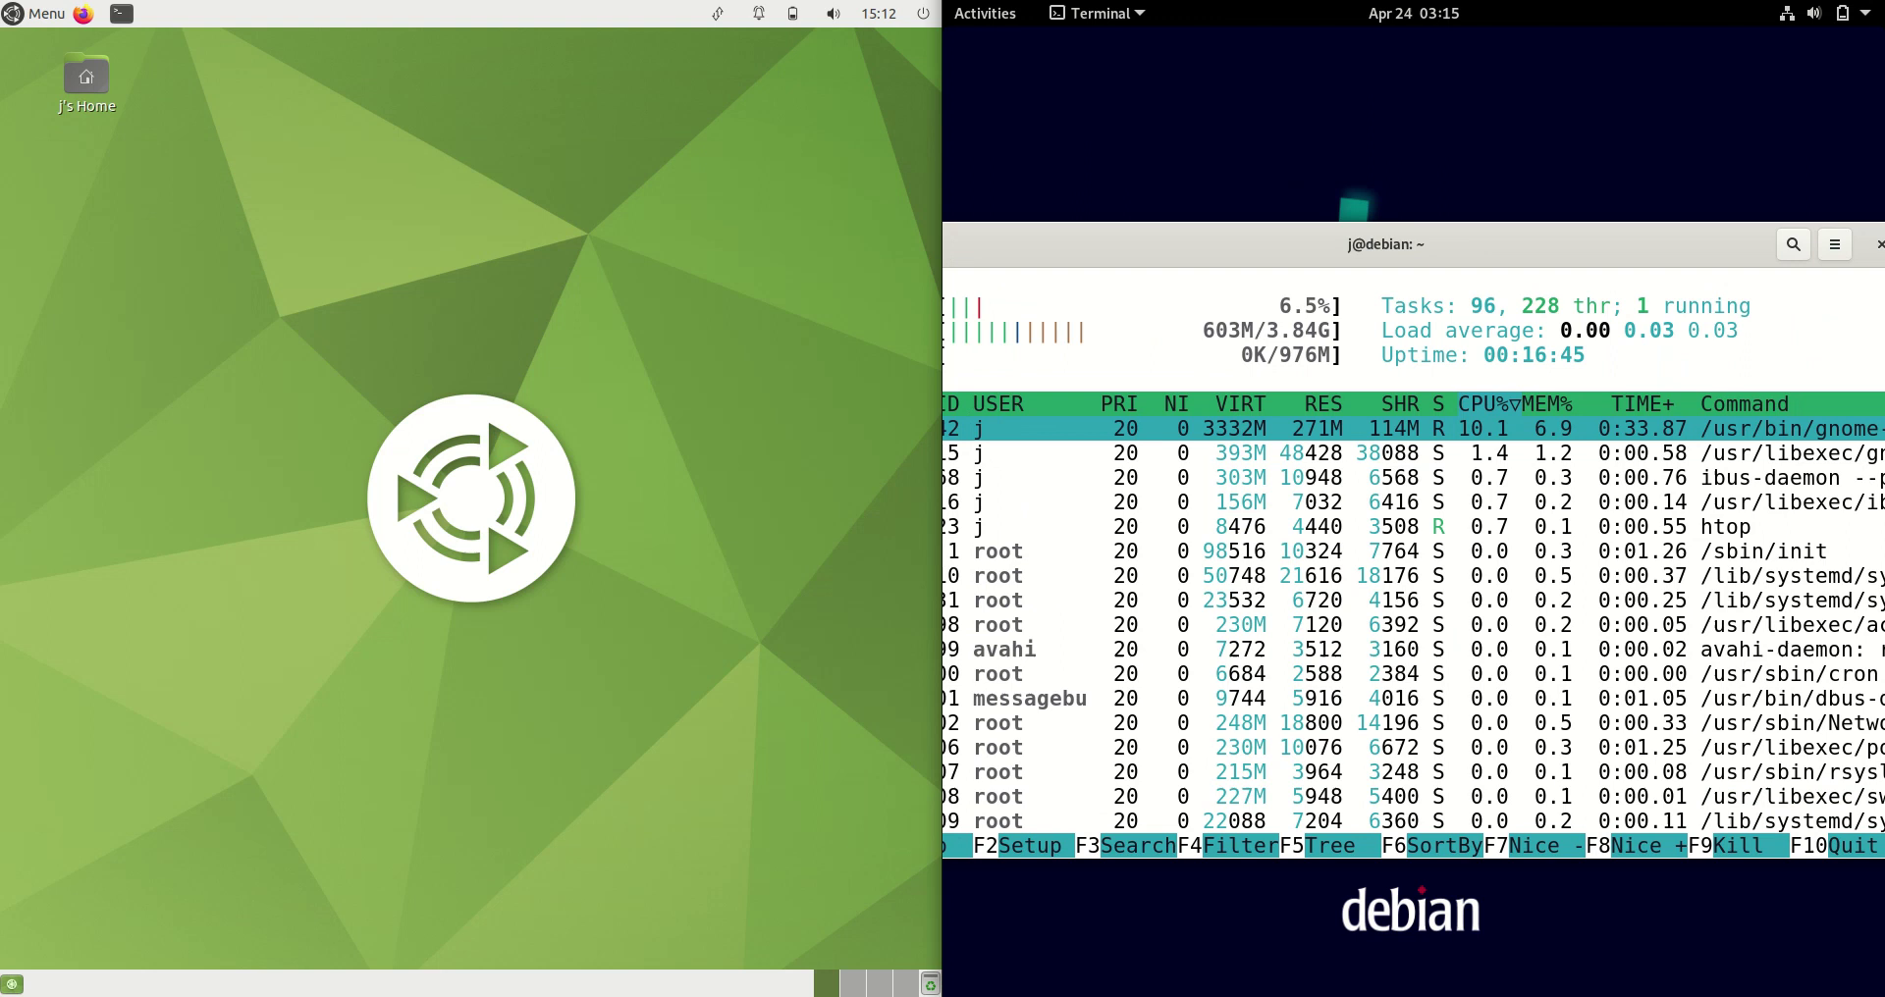
drag(1714, 245, 1614, 251)
click(1679, 251)
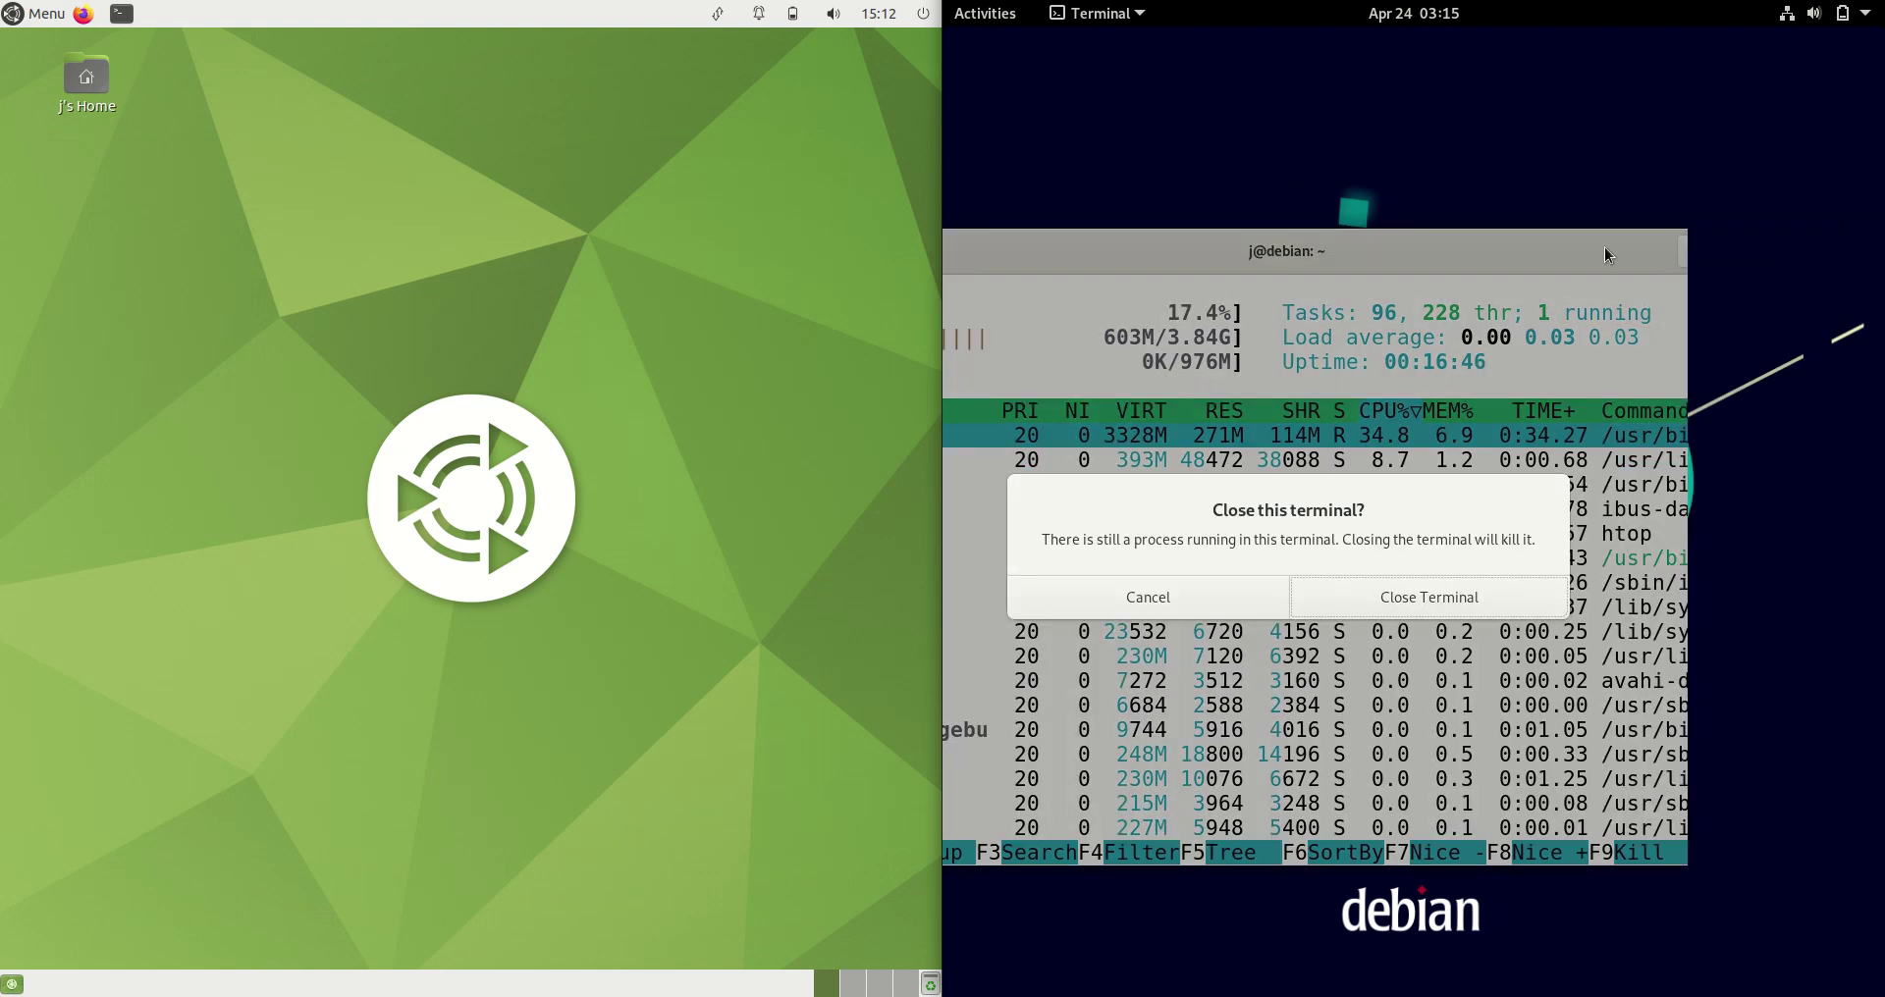
click(1479, 603)
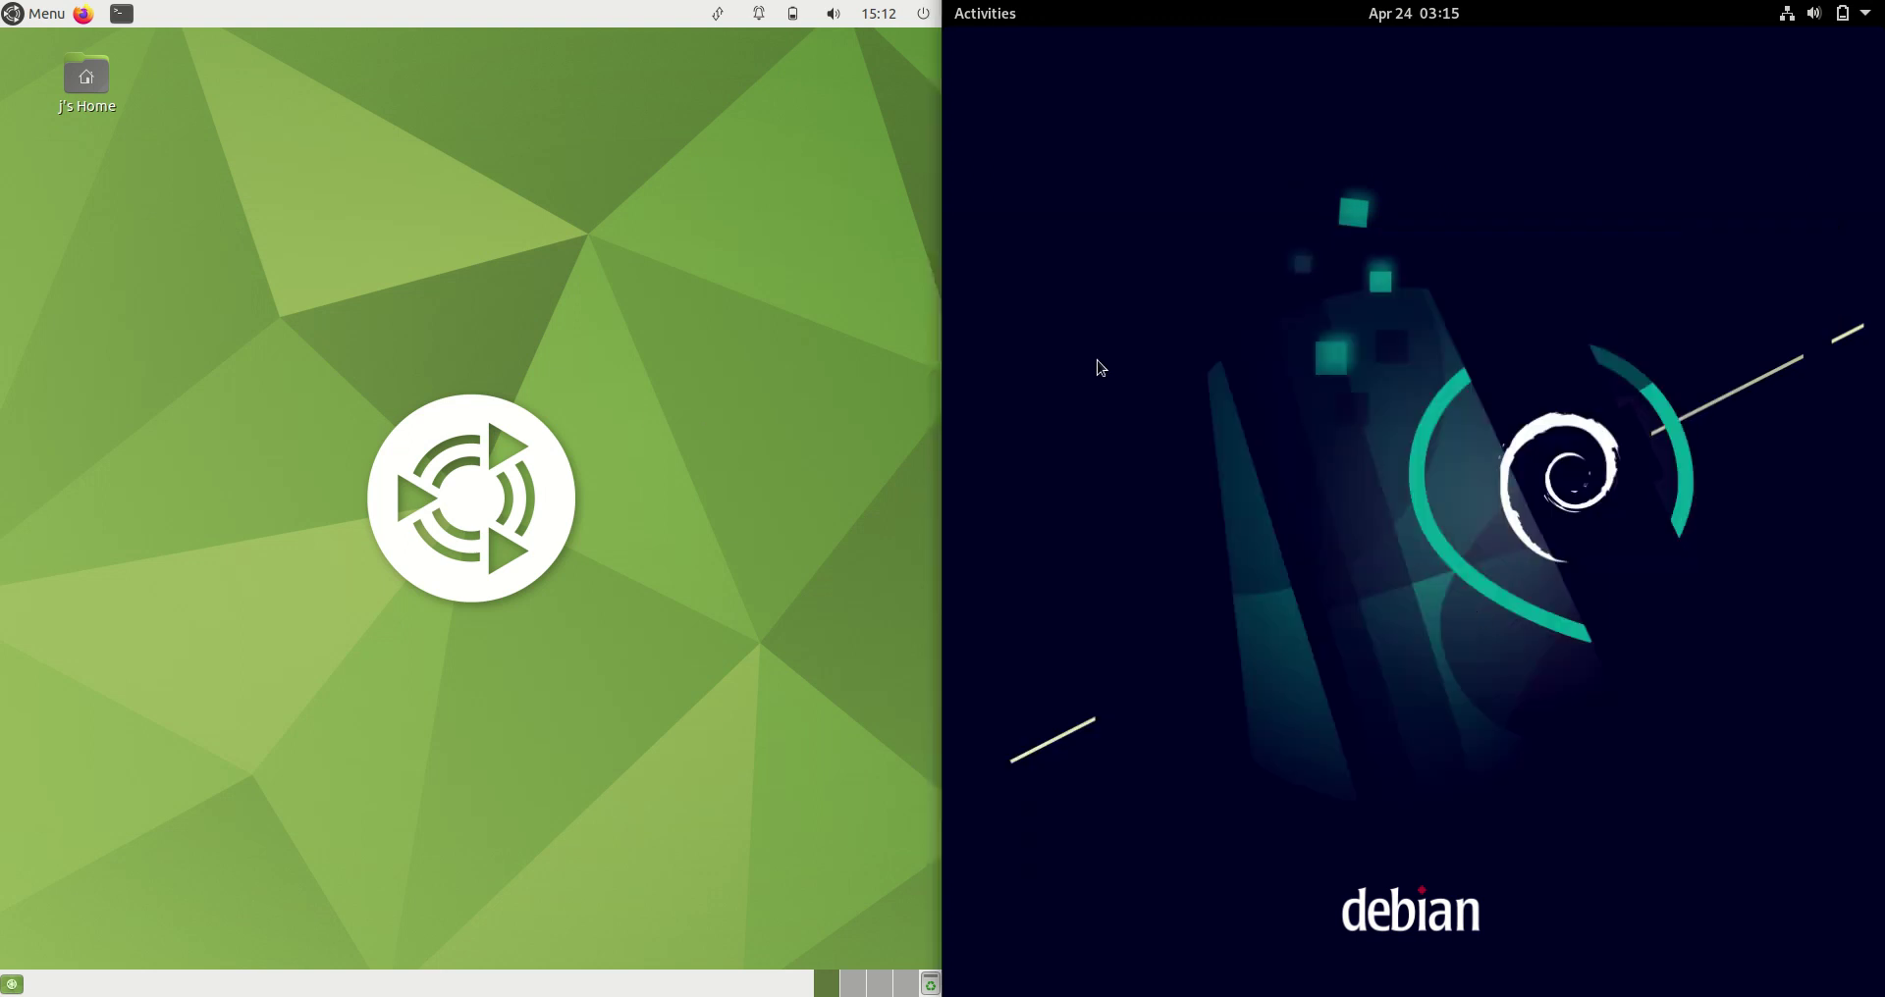